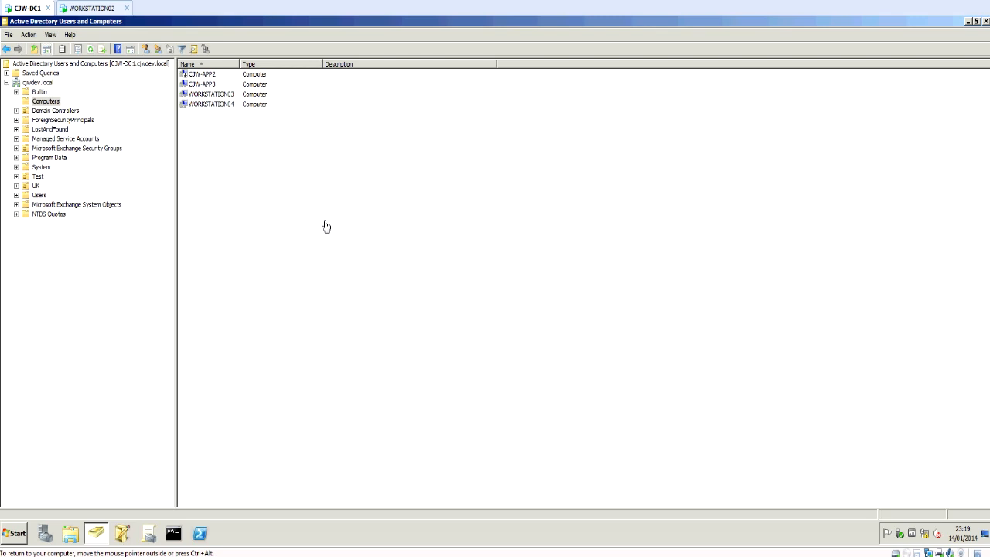
# - Open the security permissions of the CJW-DC1 computer in the Domain Controllers container
pyautogui.click(15, 111)
pyautogui.click(17, 92)
pyautogui.click(16, 120)
pyautogui.click(62, 110)
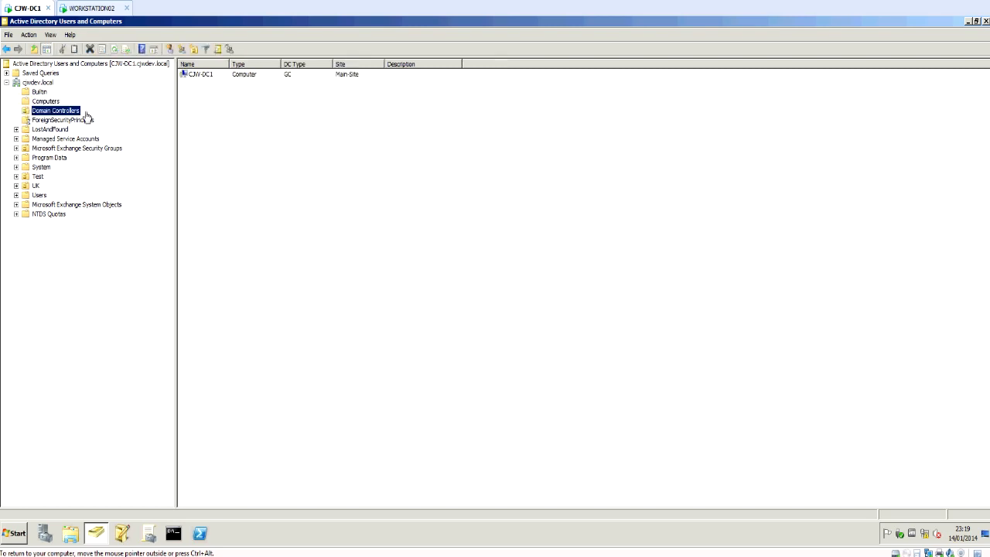
pyautogui.rightClick(197, 80)
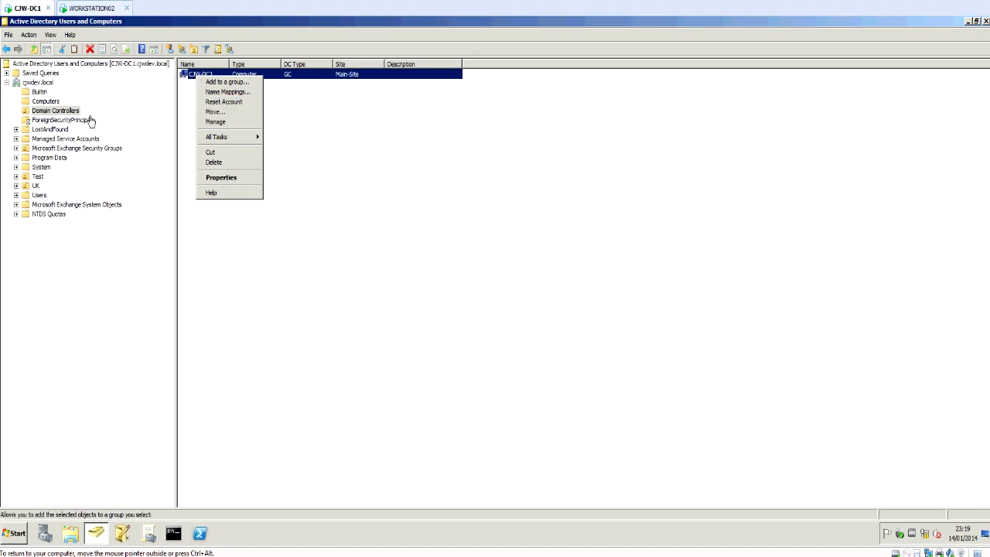
pyautogui.click(213, 177)
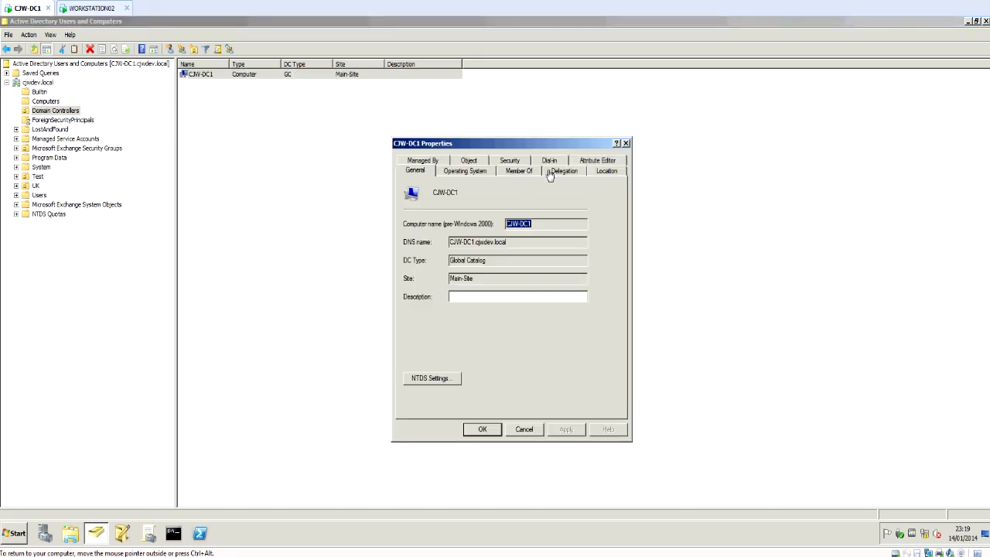
pyautogui.click(518, 162)
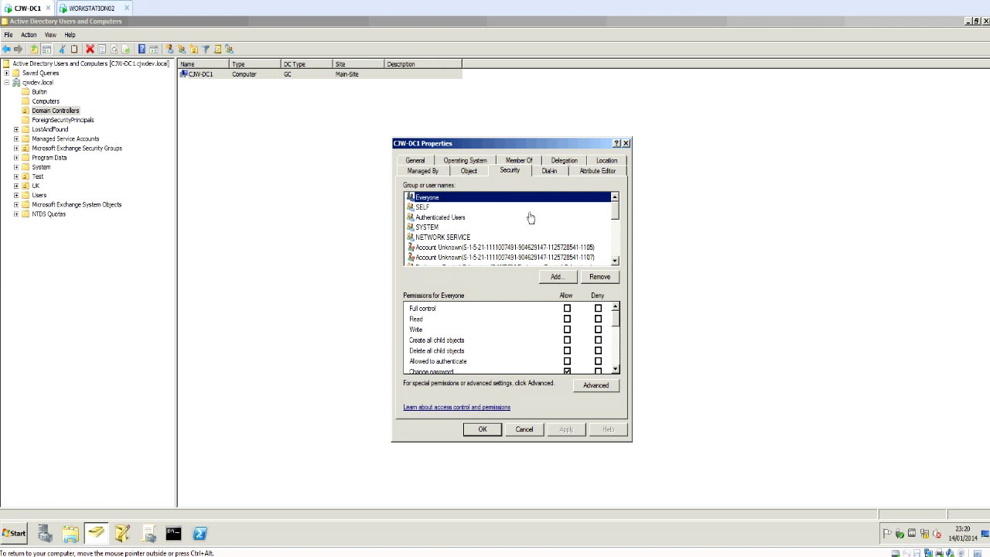
# - Review the permissions of Everyone and Authenticated Users on CJW-DC1, and open its advanced security settings
pyautogui.moveTo(613, 326); pyautogui.dragTo(613, 343)
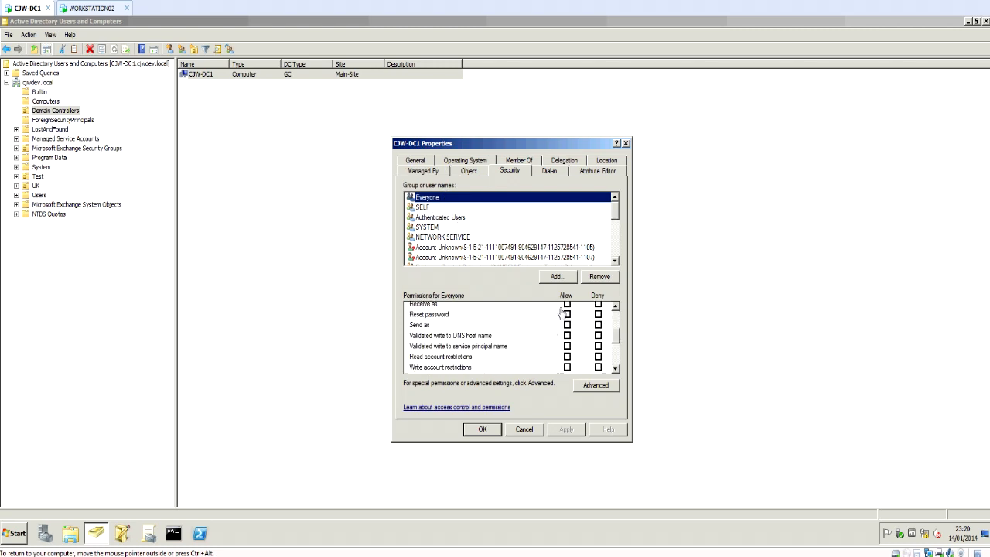
pyautogui.click(427, 218)
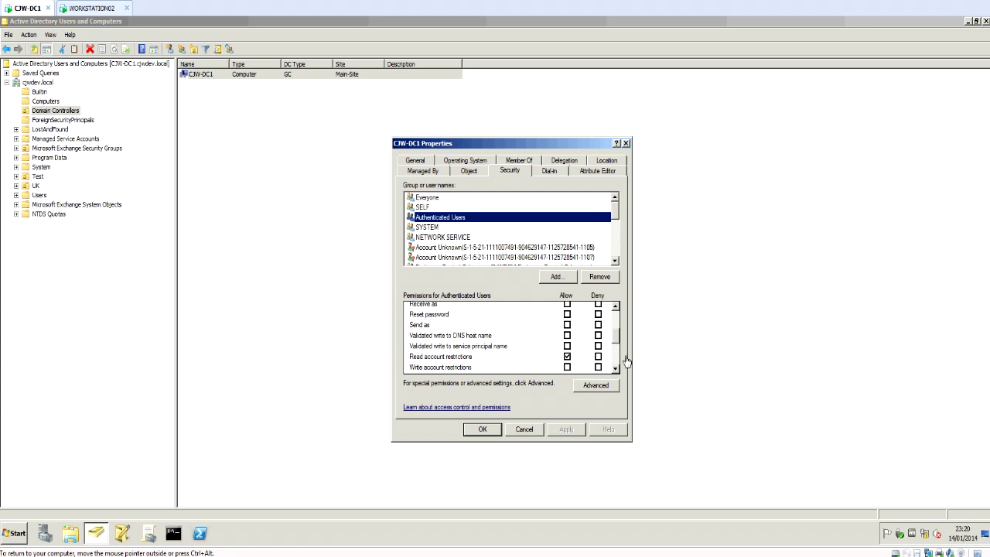
pyautogui.click(467, 359)
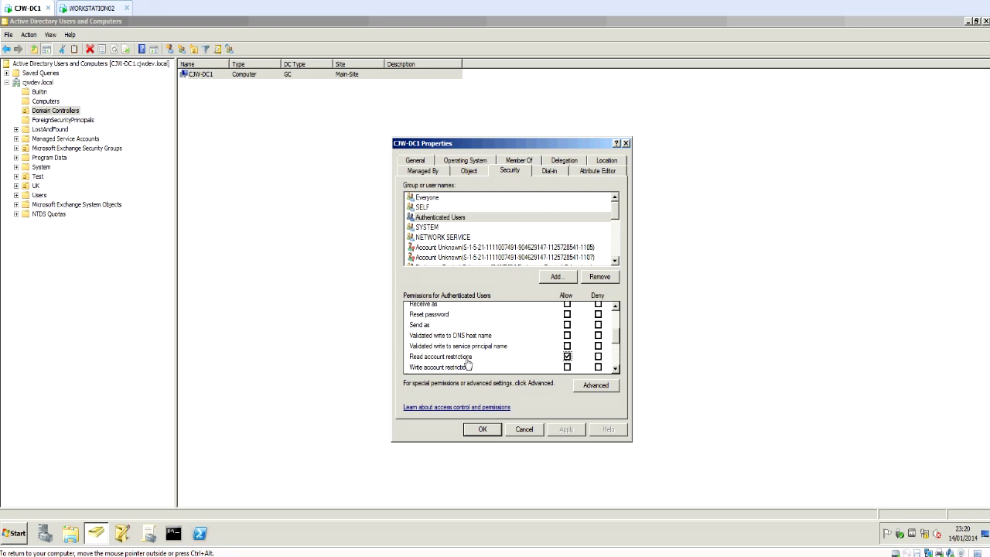
pyautogui.click(615, 349)
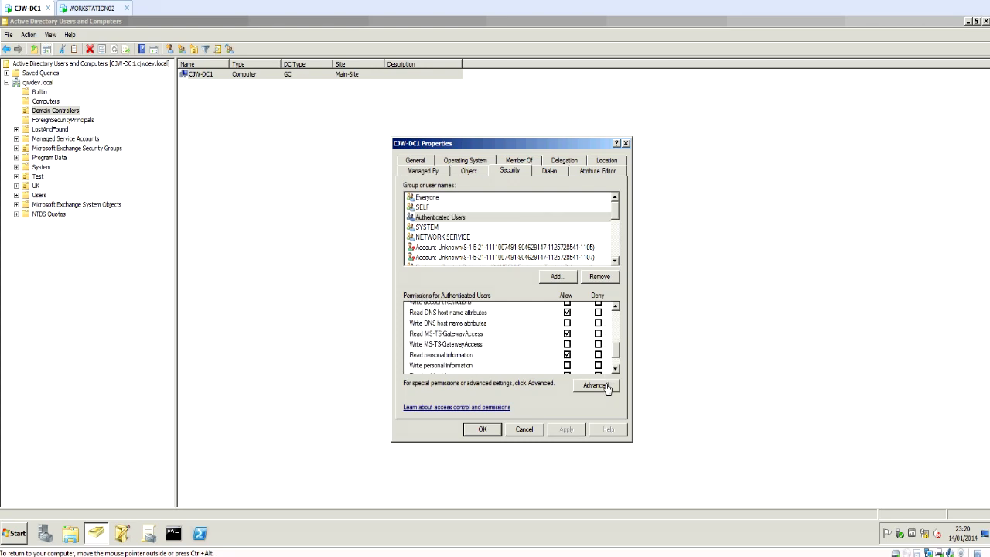
pyautogui.click(596, 385)
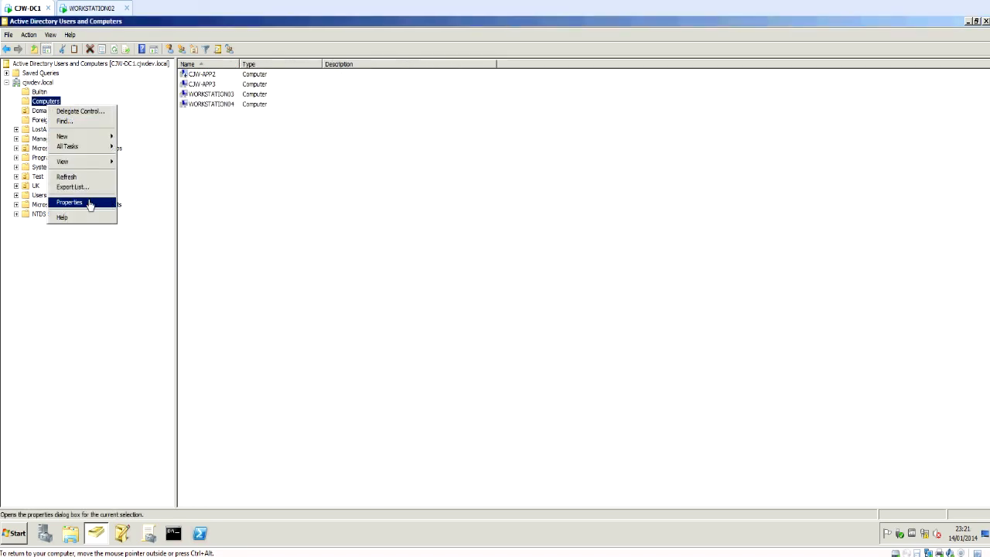
# - Open the Computers container's security properties and bring up its advanced security settings
pyautogui.click(90, 203)
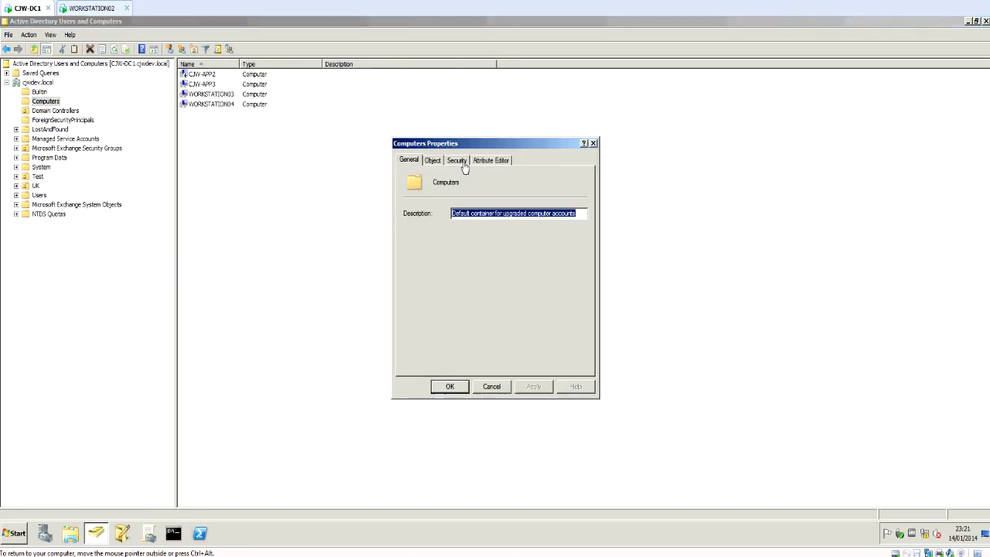
pyautogui.click(457, 160)
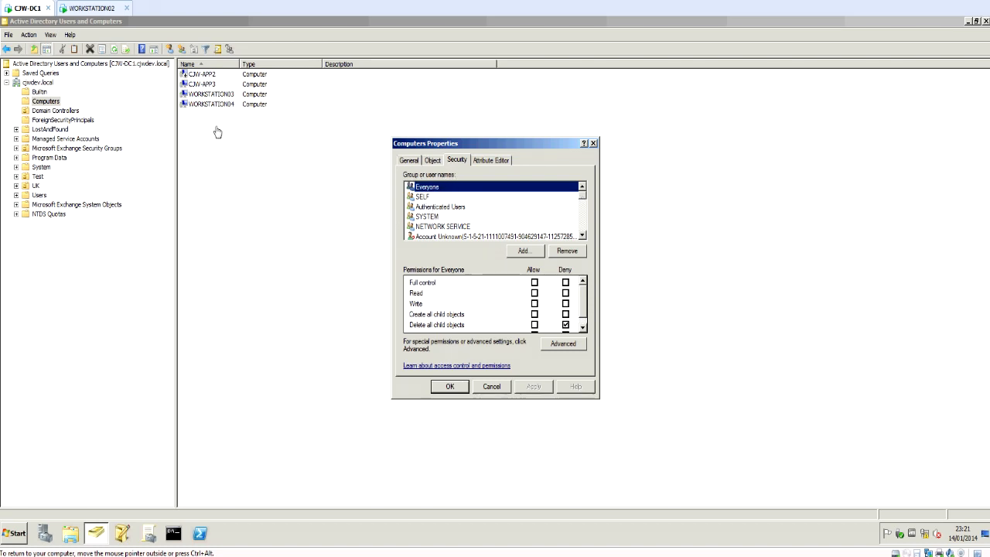
pyautogui.click(459, 160)
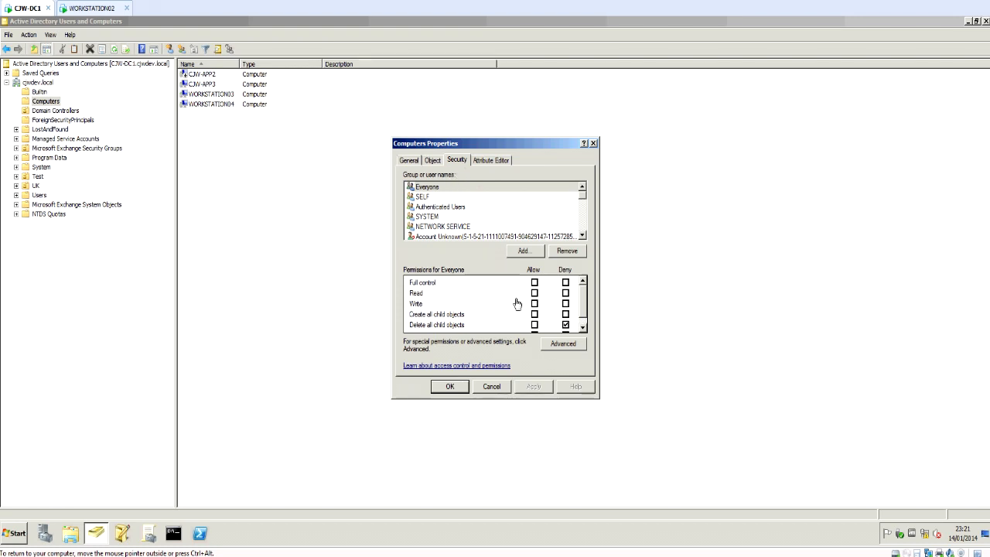
pyautogui.click(555, 344)
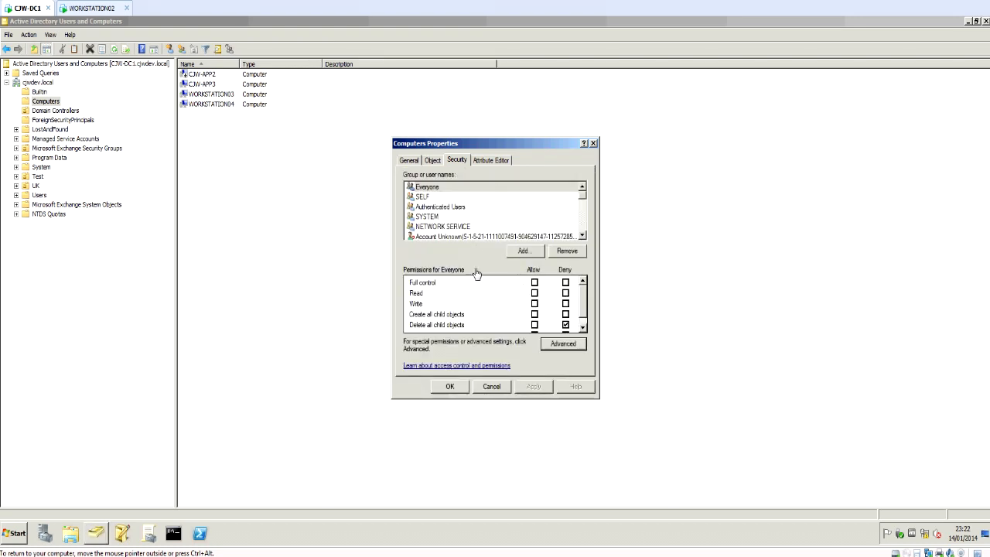
pyautogui.click(565, 349)
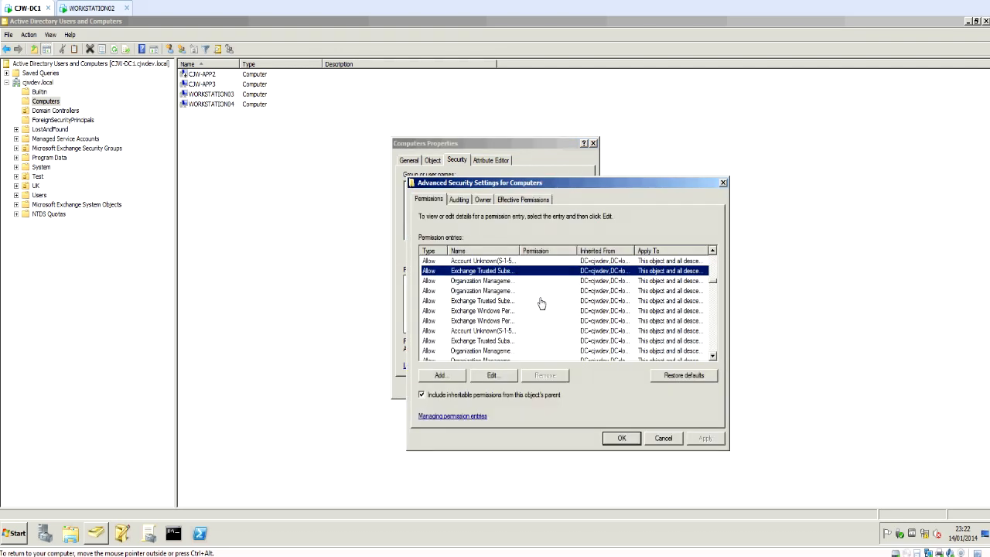
# - Inspect the property and object permissions of the inherited Organization Management1 entry, and close the entry without changes
pyautogui.click(550, 300)
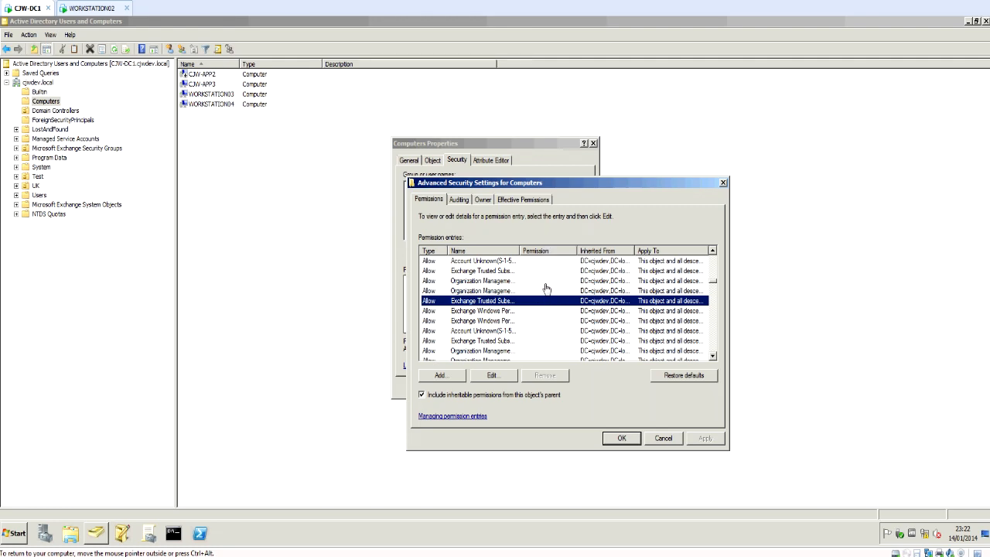
pyautogui.doubleClick(541, 292)
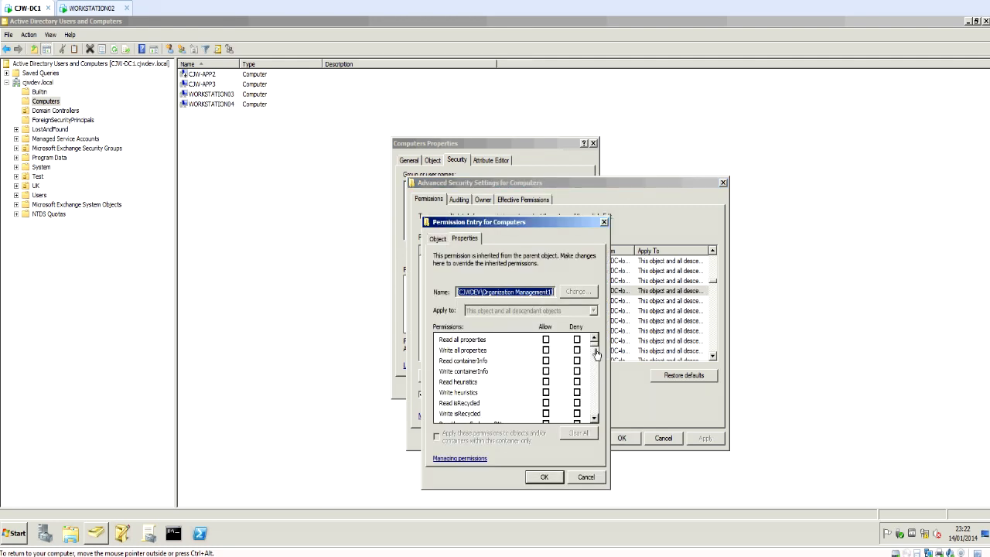
pyautogui.moveTo(597, 349); pyautogui.dragTo(597, 419)
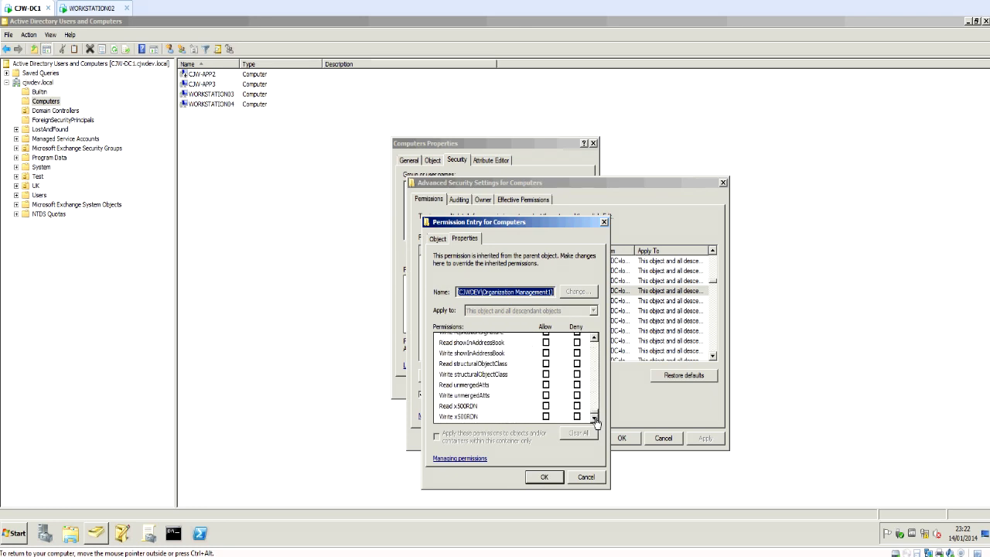
pyautogui.click(439, 240)
pyautogui.moveTo(596, 349); pyautogui.dragTo(593, 424)
pyautogui.click(585, 476)
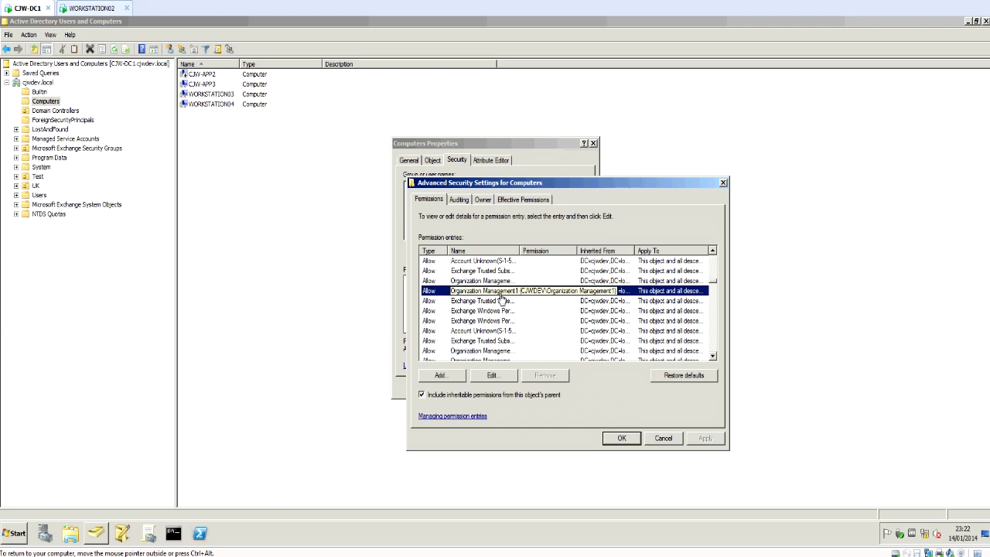
# - Compare the Organization Management entry with the container's basic permissions, and close the Computers security dialogs without changes
pyautogui.click(502, 281)
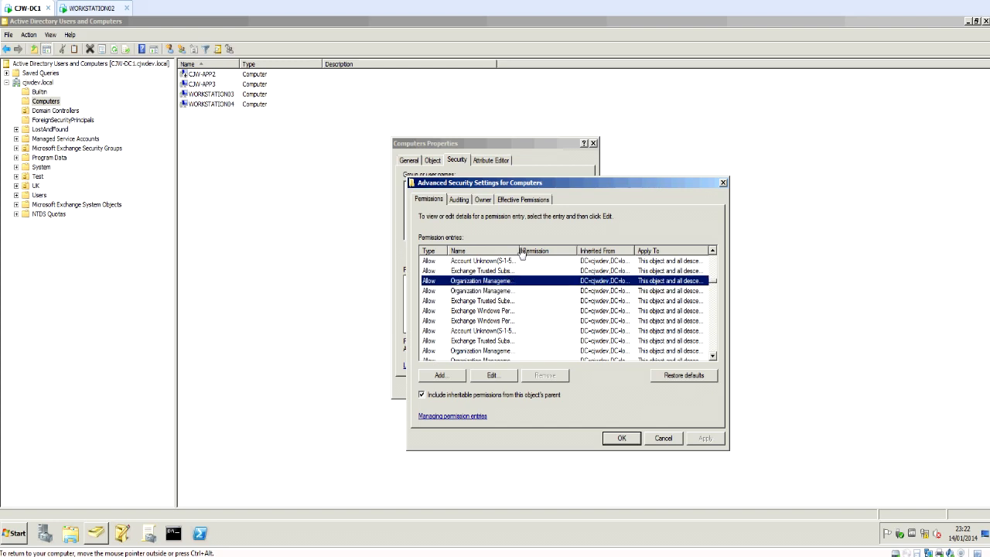
pyautogui.moveTo(592, 185); pyautogui.dragTo(762, 182)
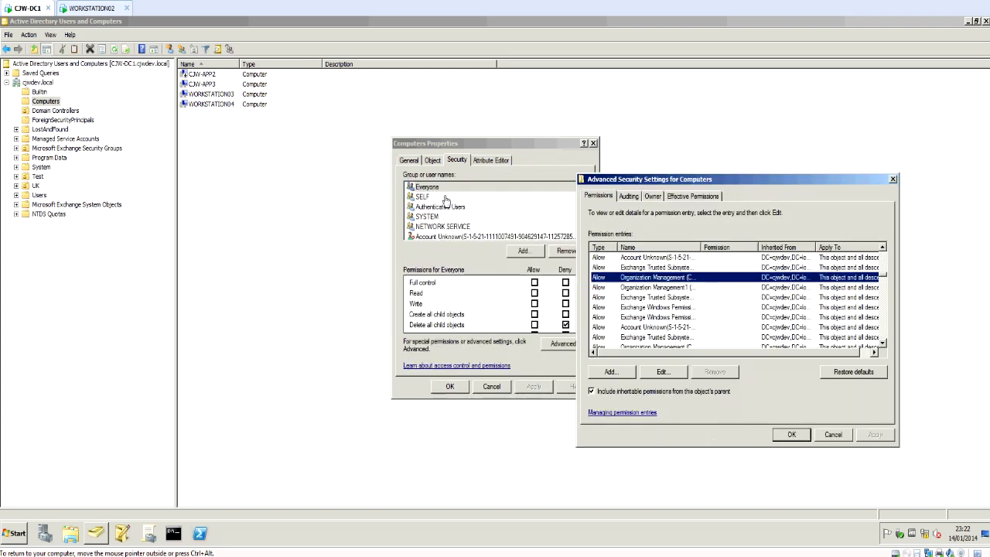
pyautogui.click(832, 434)
pyautogui.click(491, 386)
# - Switch to the WORKSTATION02 machine and launch AD Permissions Reporter, allowing it to make changes to the computer
pyautogui.click(93, 8)
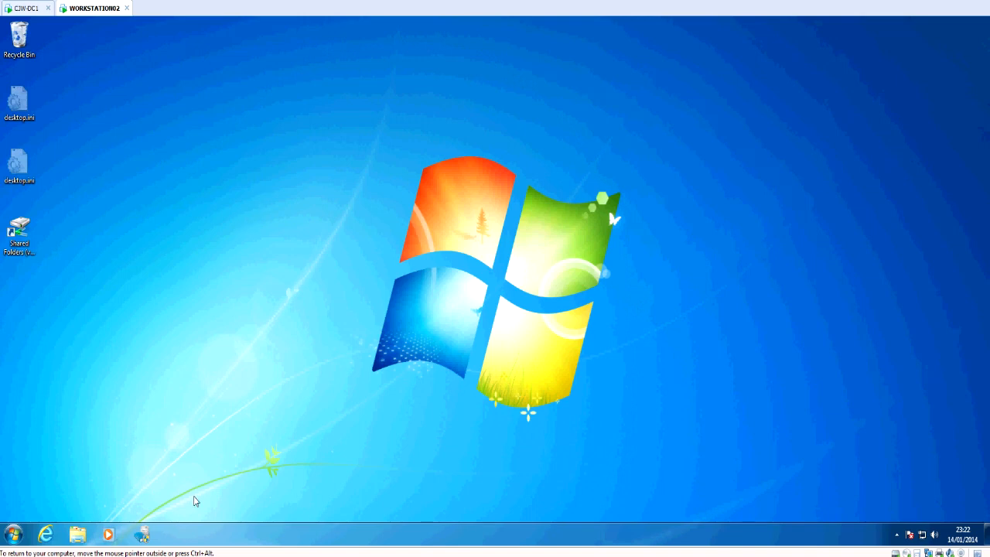
pyautogui.click(144, 539)
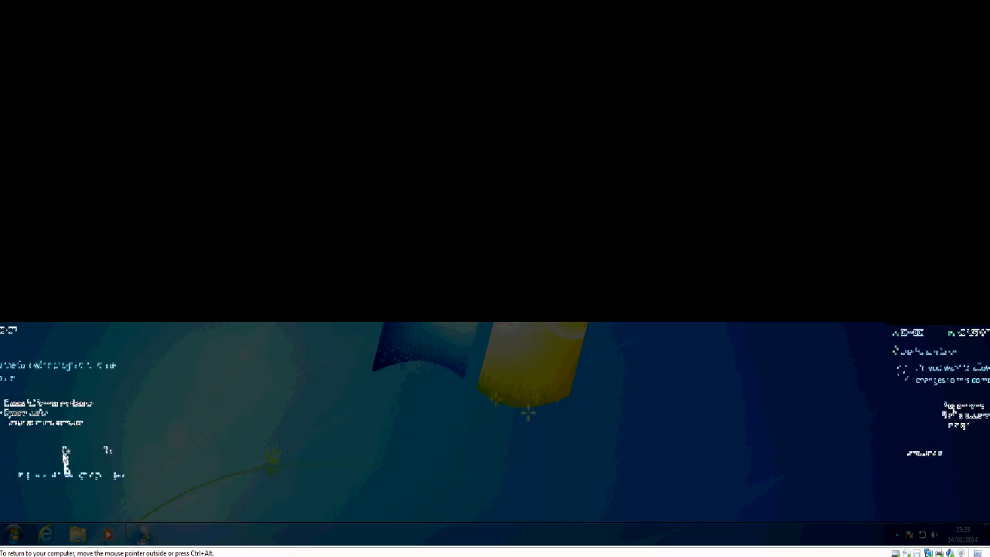
pyautogui.click(170, 128)
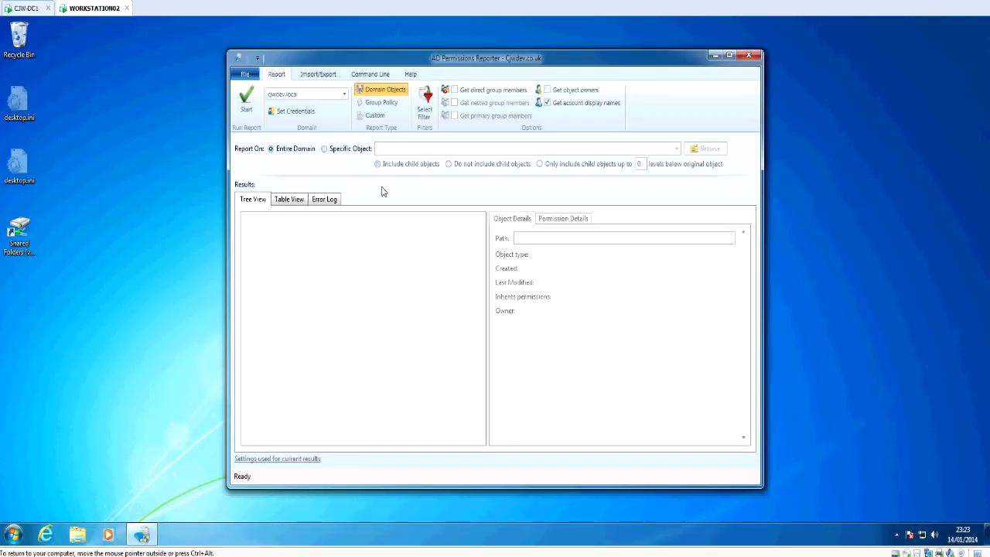
# - Look over the import/export and command-line options, and run a Domain Objects report on the entire cjwdev.local domain
pyautogui.click(317, 74)
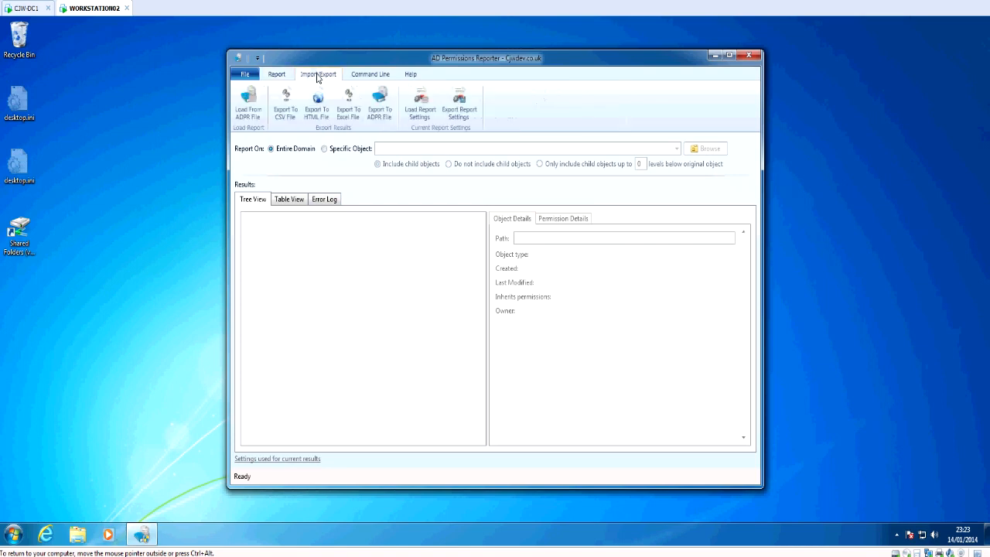
pyautogui.click(365, 74)
pyautogui.click(279, 74)
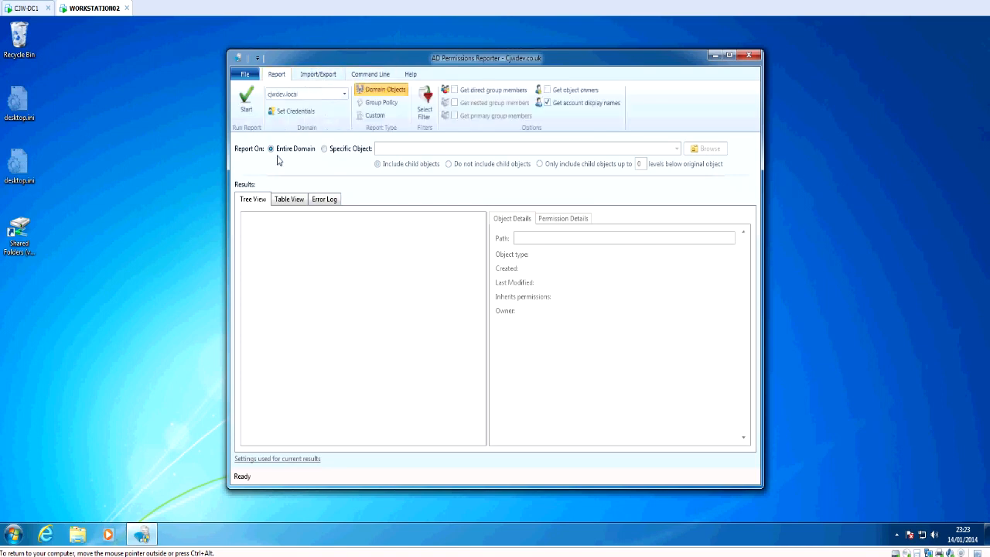
pyautogui.click(247, 109)
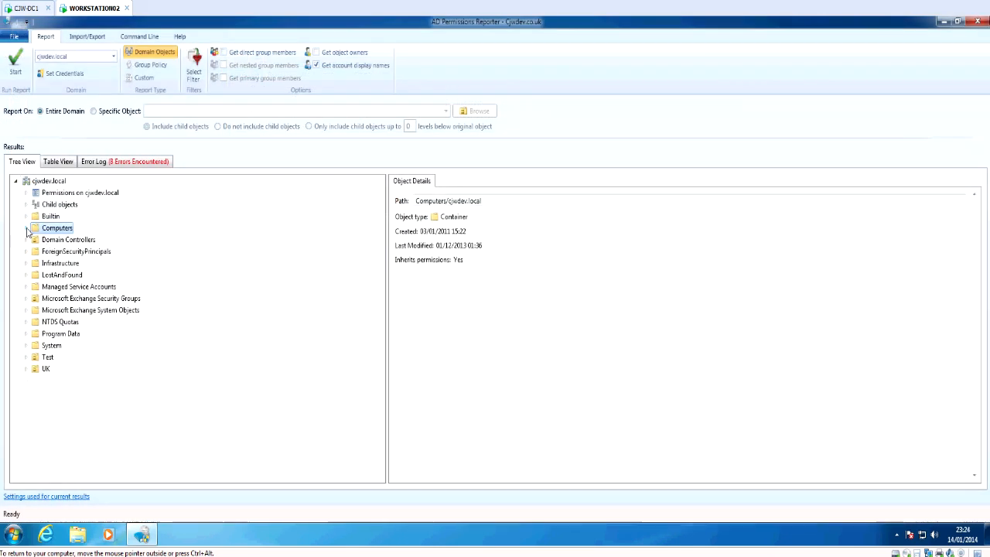
# - Expand the permissions on the Computers container in the report and view the details of the Everyone entry
pyautogui.click(27, 229)
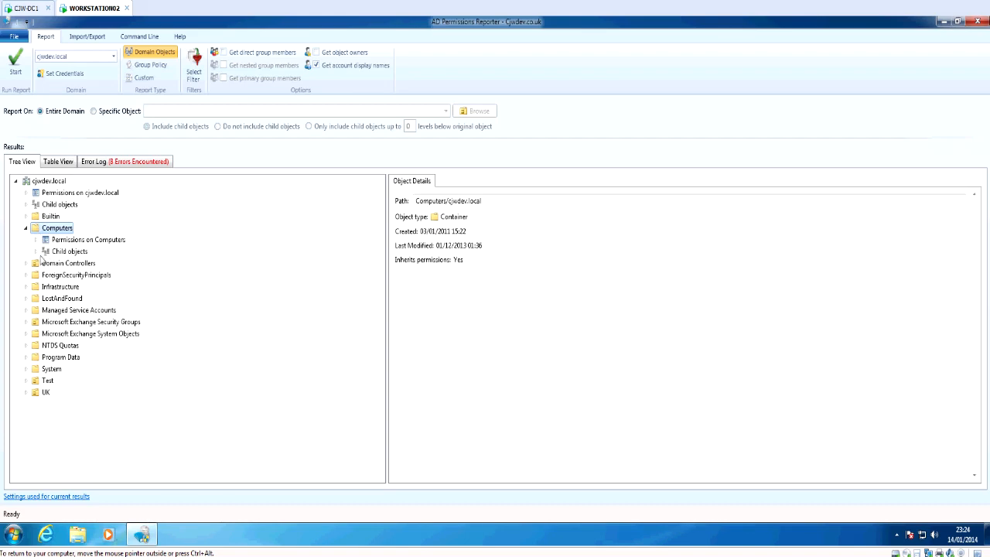
pyautogui.click(36, 239)
pyautogui.moveTo(378, 226); pyautogui.dragTo(144, 323)
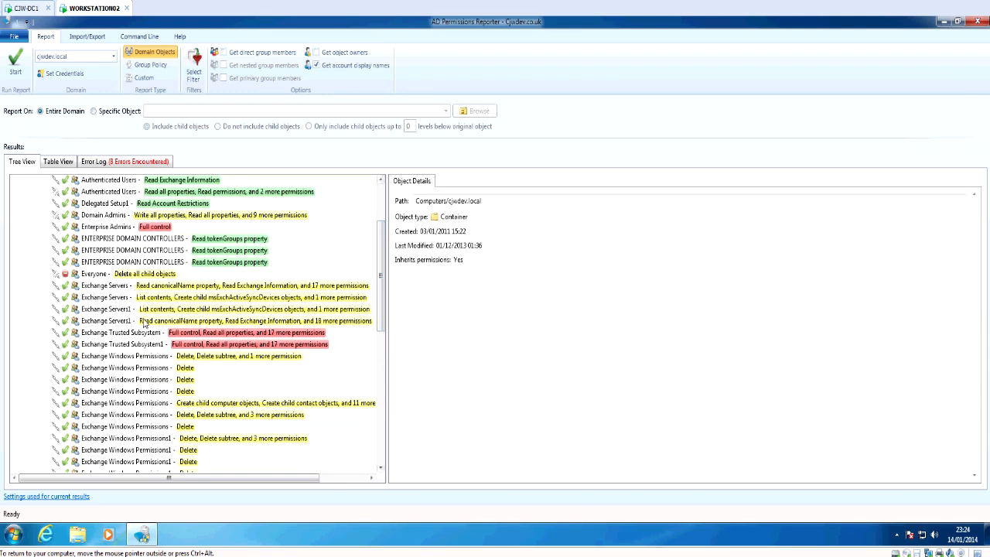
pyautogui.click(93, 274)
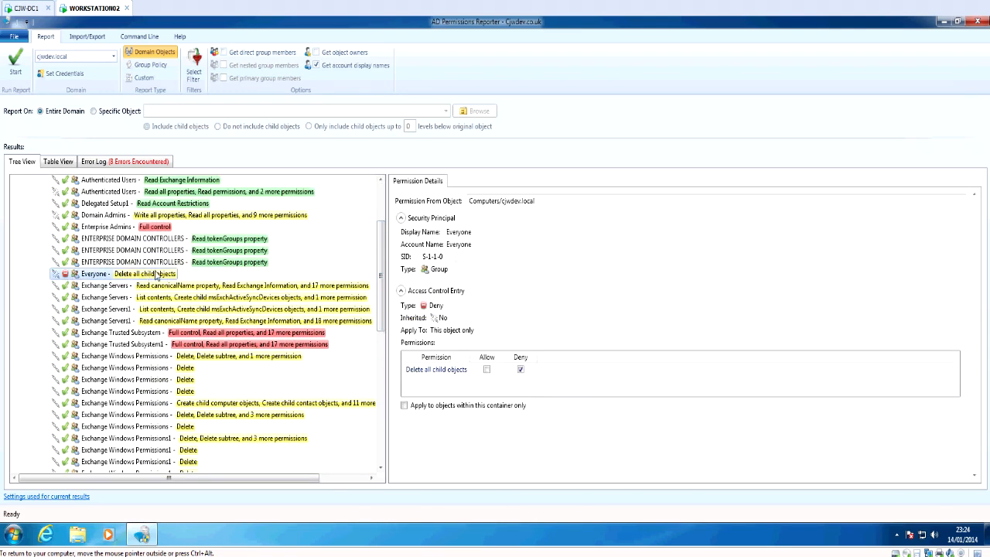
# - Switch back to the CJW-DC1 machine and open the advanced security settings of the Computers container
pyautogui.click(27, 8)
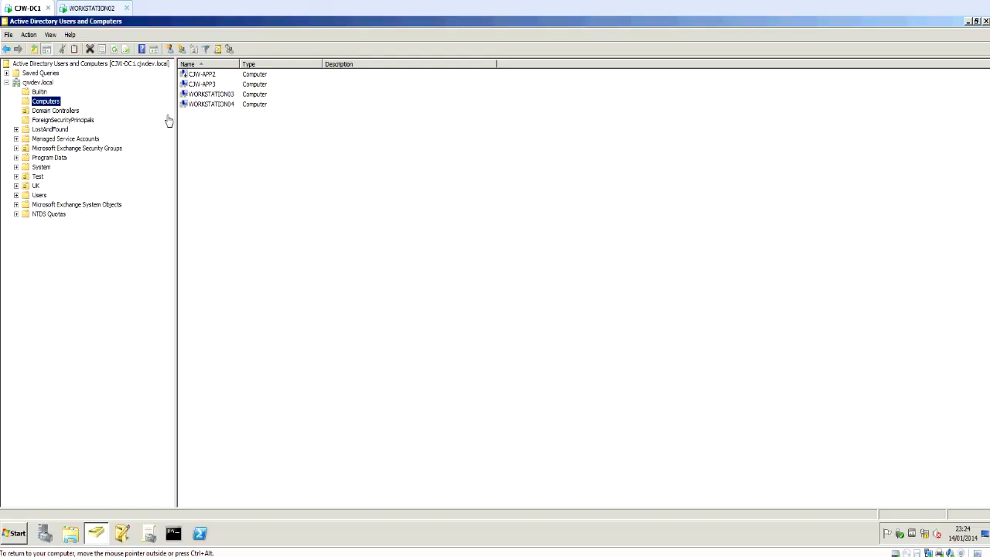
pyautogui.rightClick(43, 100)
pyautogui.click(71, 202)
pyautogui.click(461, 160)
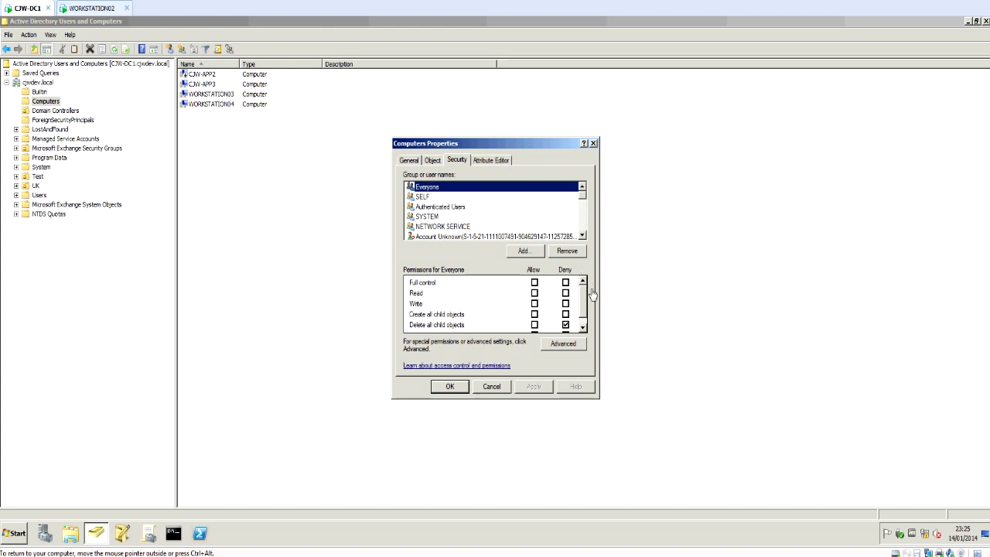
pyautogui.scroll(-1, 587, 303)
pyautogui.click(563, 344)
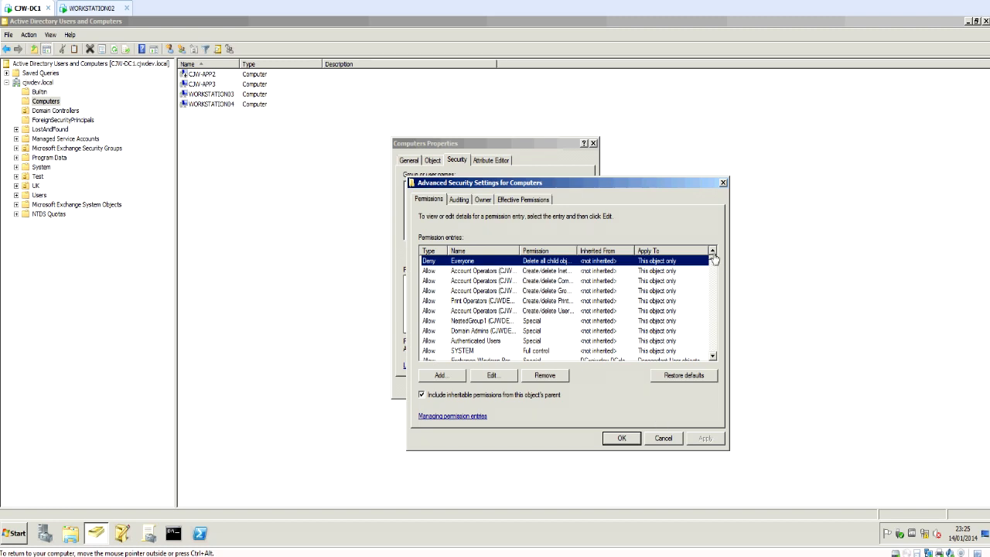
# - Look through the inherited Exchange Servers entries in the Computers container's advanced security settings and close the dialogs without changes
pyautogui.scroll(-5, 713, 263)
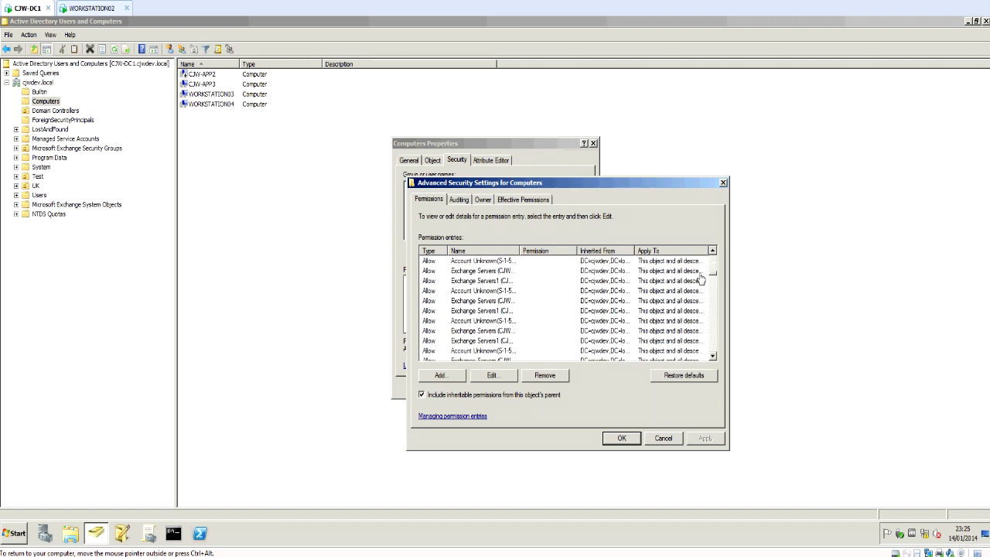
pyautogui.click(542, 276)
pyautogui.click(536, 281)
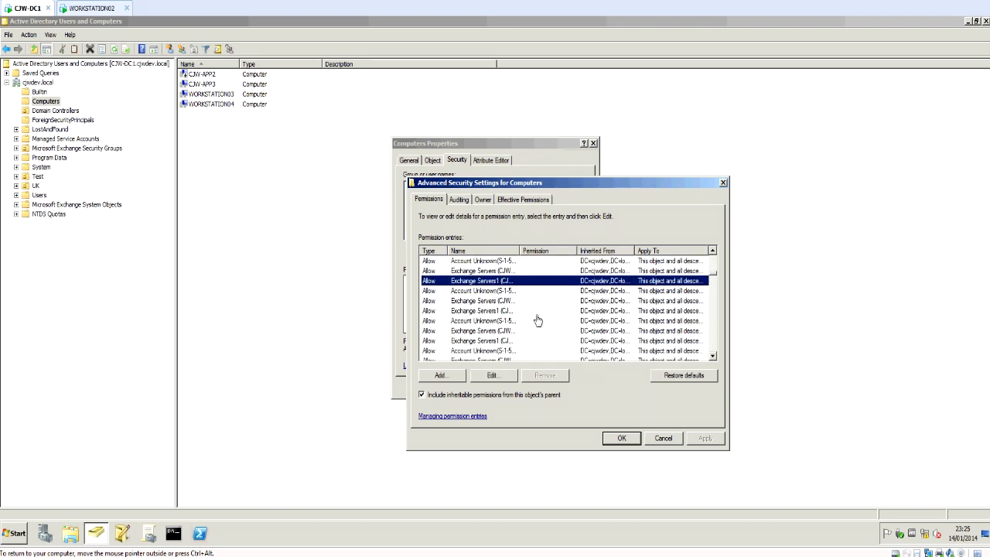
pyautogui.click(515, 273)
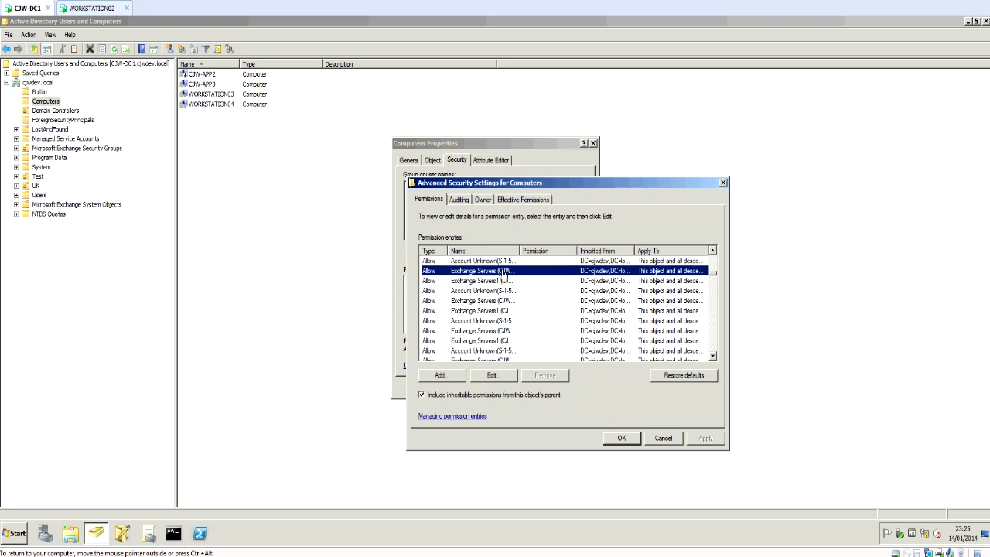
pyautogui.click(661, 439)
pyautogui.click(491, 386)
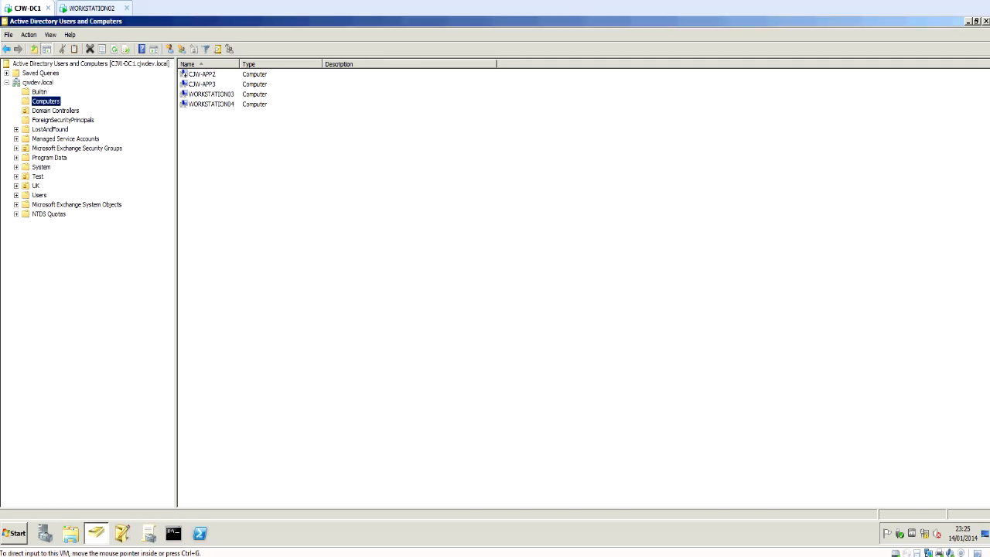
# - Switch to the WORKSTATION02 machine and view the permission details of the Exchange Servers entries on the Computers container
pyautogui.click(85, 8)
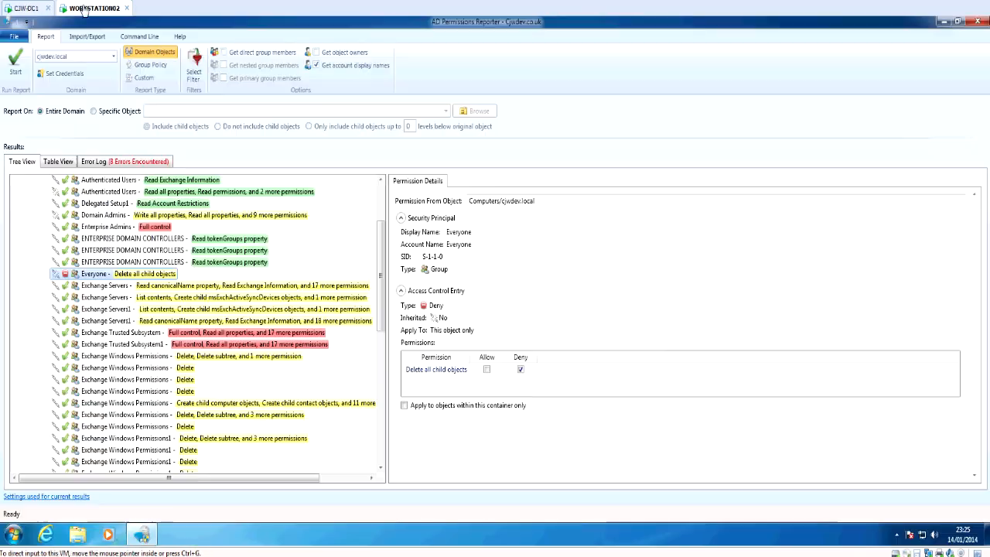
pyautogui.click(126, 287)
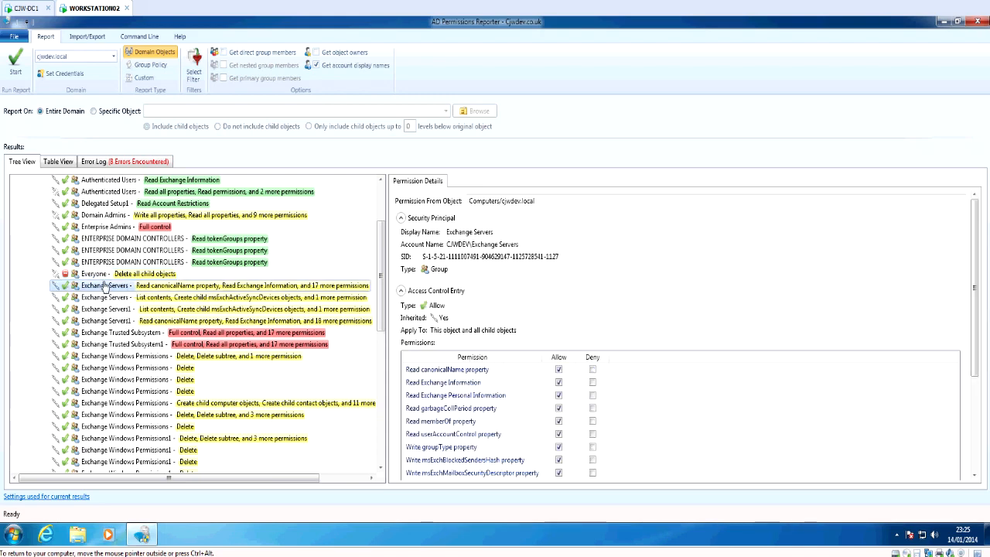
pyautogui.click(112, 298)
pyautogui.click(151, 287)
pyautogui.click(155, 297)
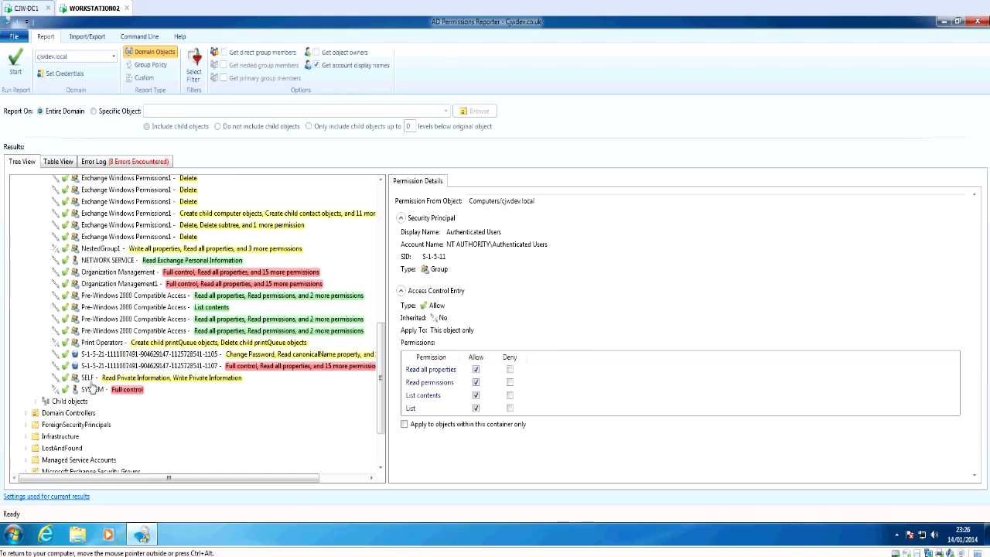
# - Compare the permission details of the two unresolved SID entries on the Computers container and collapse the container
pyautogui.click(105, 355)
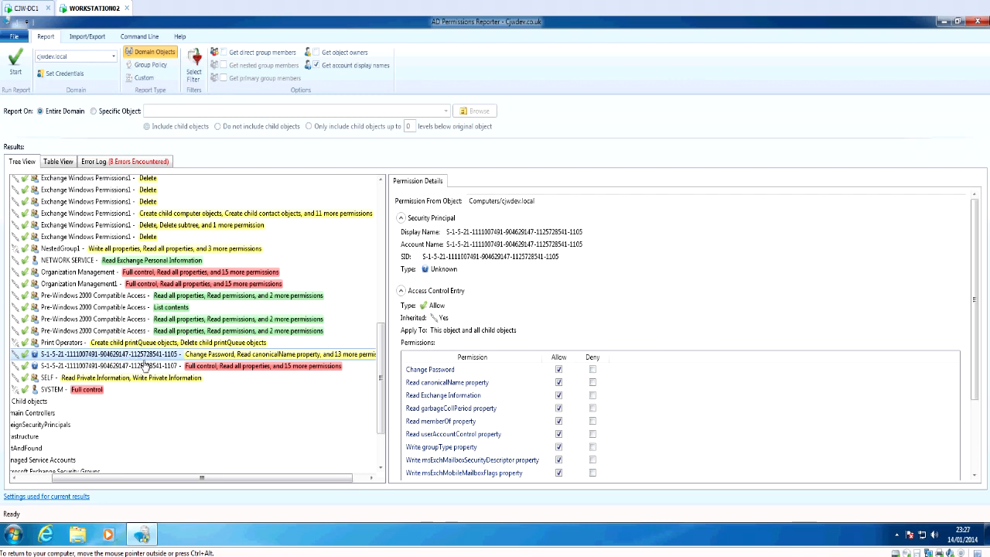
pyautogui.click(152, 365)
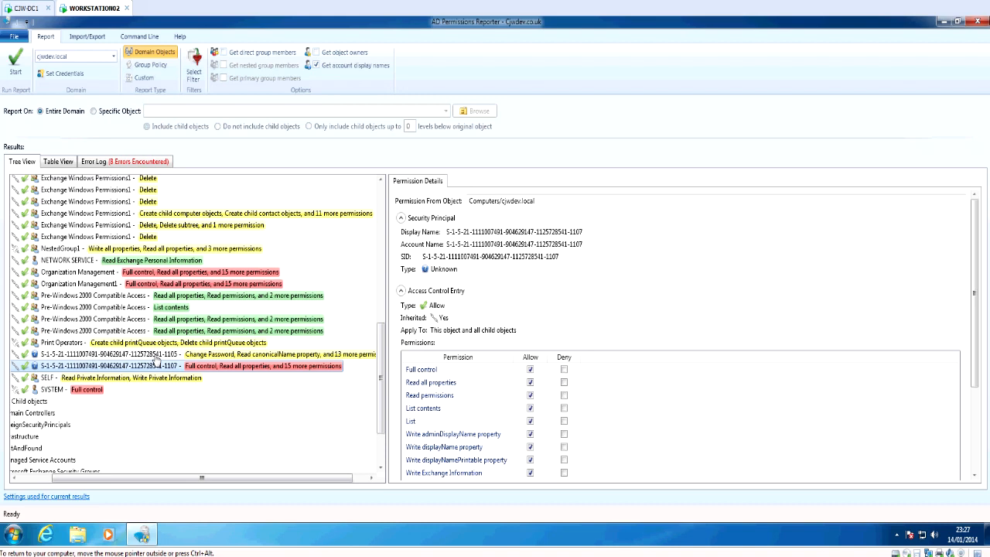
pyautogui.click(157, 356)
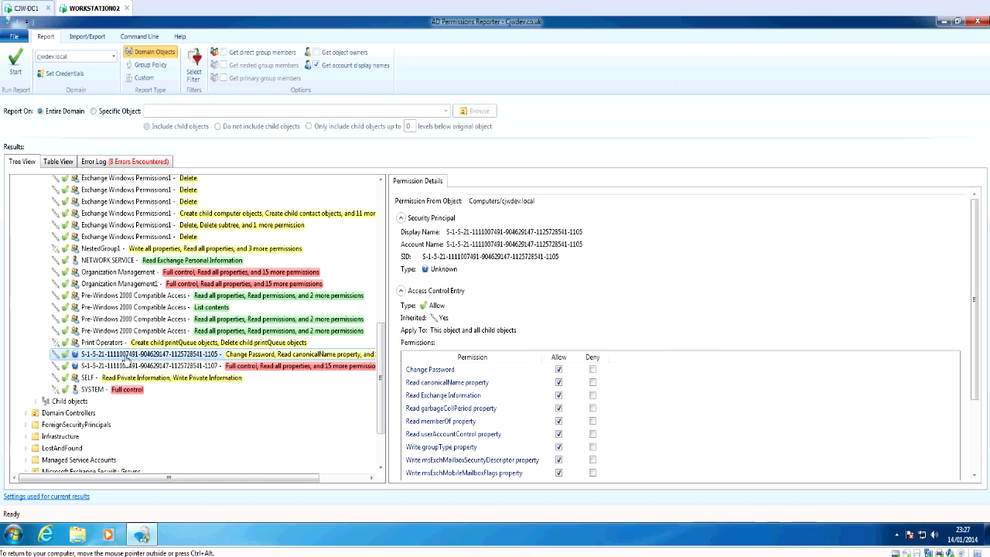
pyautogui.moveTo(382, 335); pyautogui.dragTo(382, 205)
pyautogui.click(25, 206)
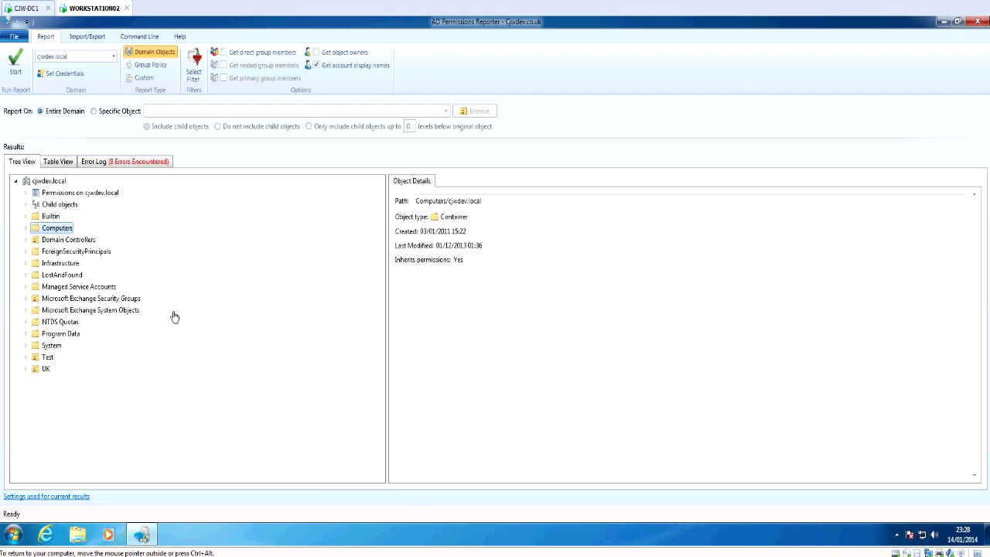
# - Generate the table view of the report and look through the permission rows for cjwdev.local and Builtin
pyautogui.click(55, 162)
pyautogui.click(50, 183)
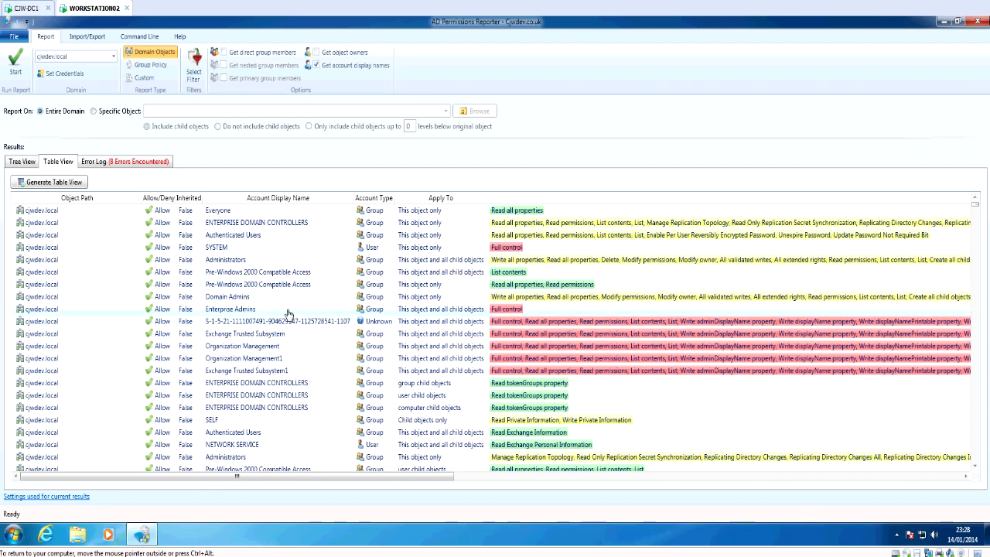
pyautogui.scroll(-15, 186, 309)
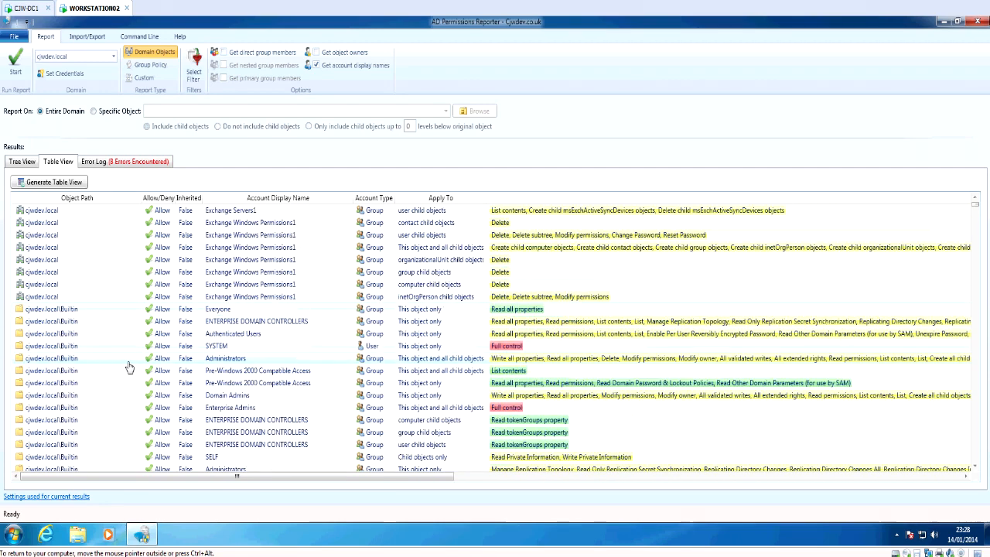
pyautogui.scroll(-10, 133, 362)
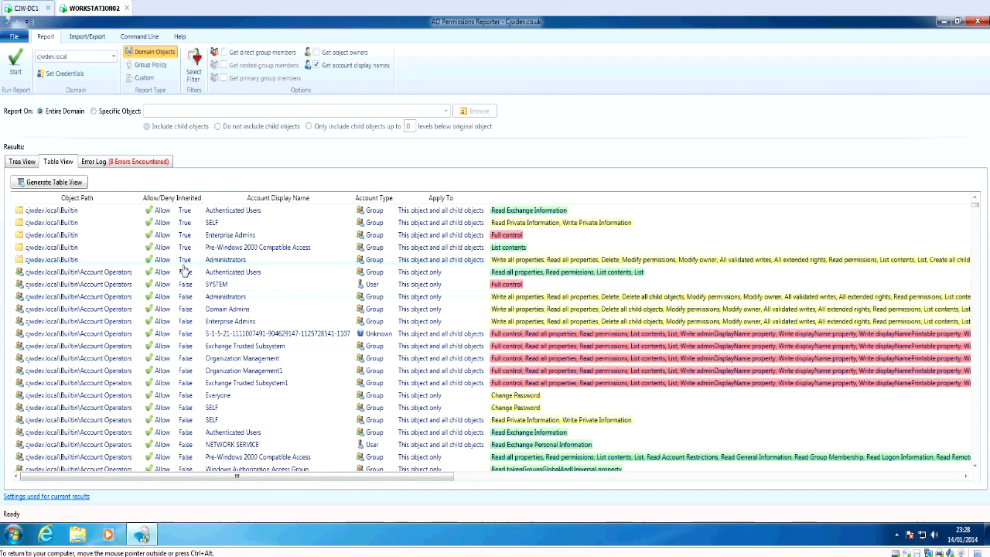
# - Check which columns can be shown in the table, cancel the column selection and return to the tree view
pyautogui.rightClick(215, 264)
pyautogui.click(256, 297)
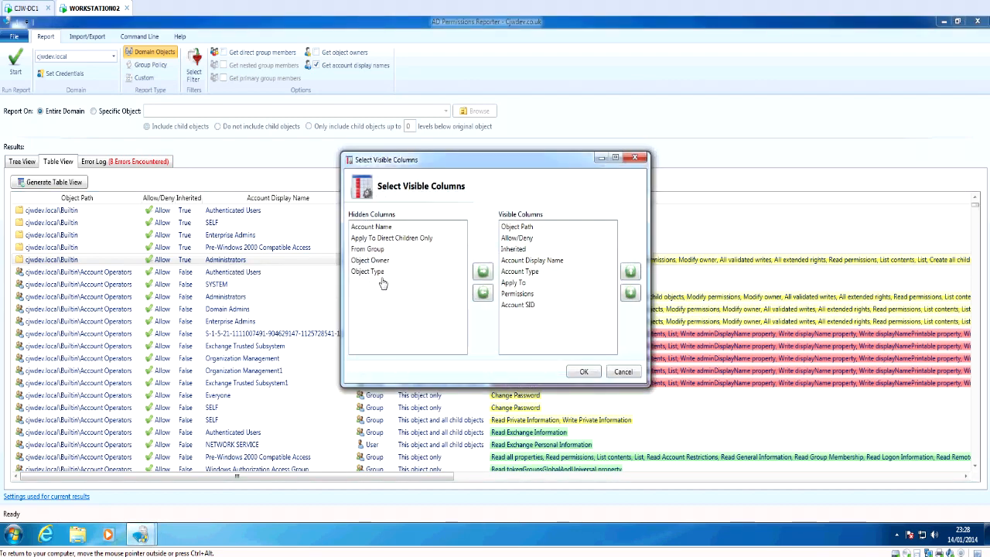
pyautogui.click(615, 372)
pyautogui.click(23, 162)
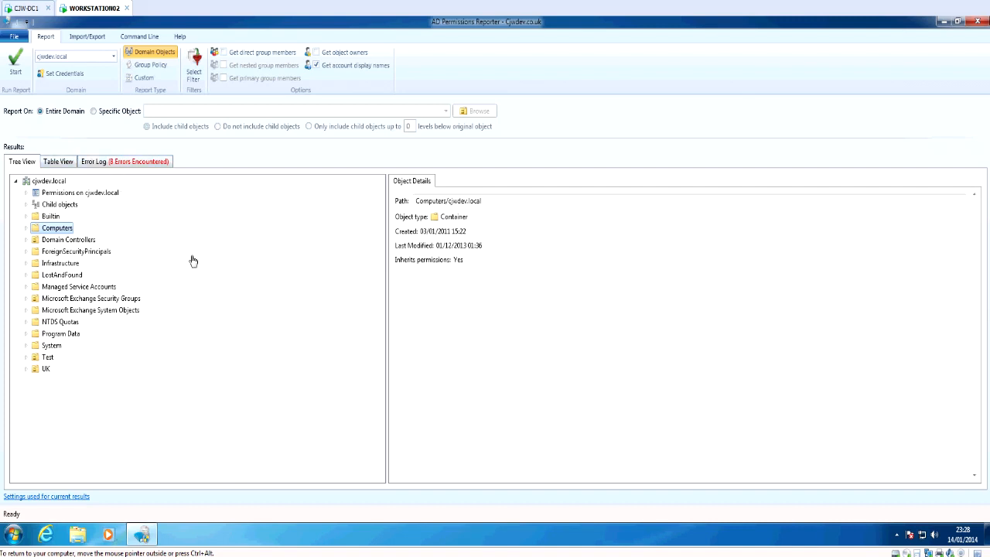
# - Examine the warnings in the report's error log and go back to the tree view
pyautogui.click(131, 162)
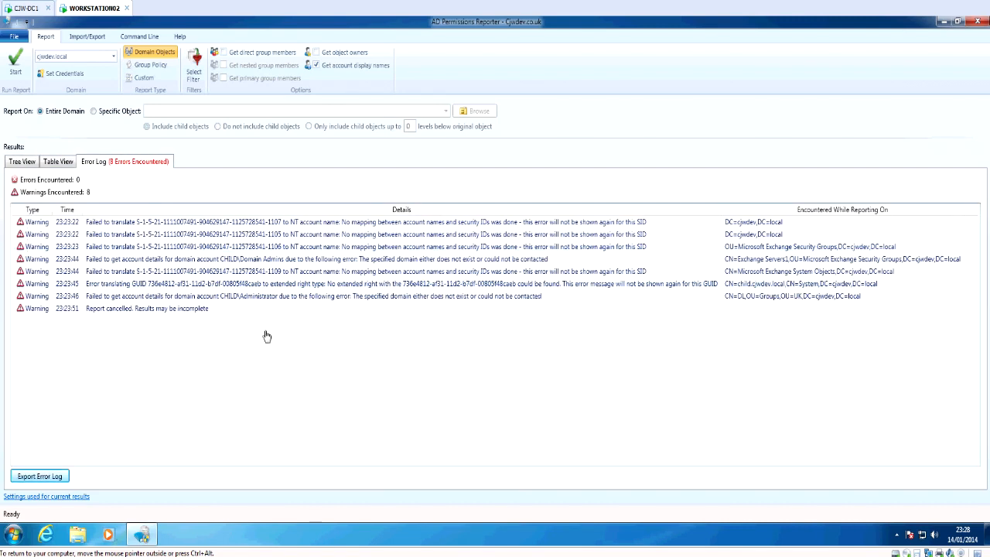
pyautogui.click(342, 226)
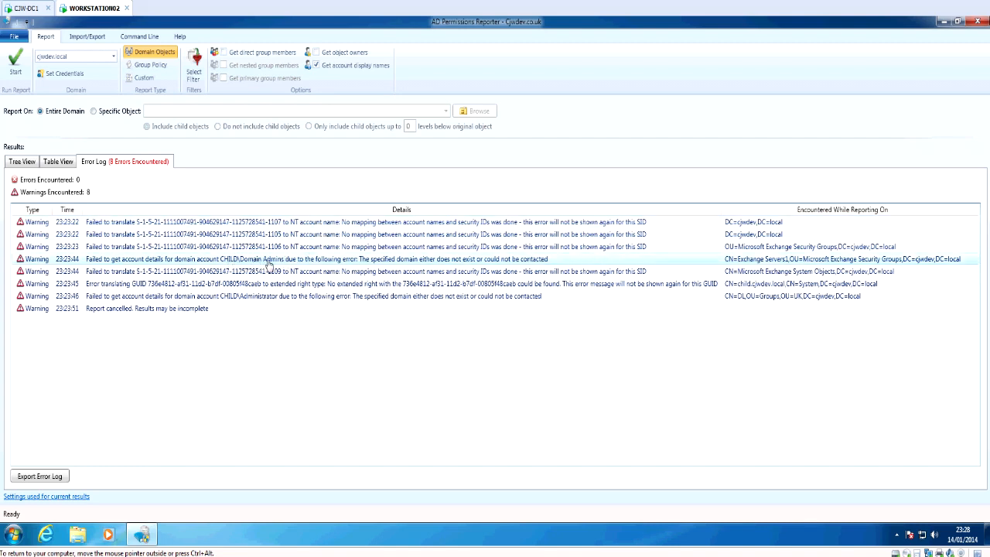
pyautogui.click(22, 162)
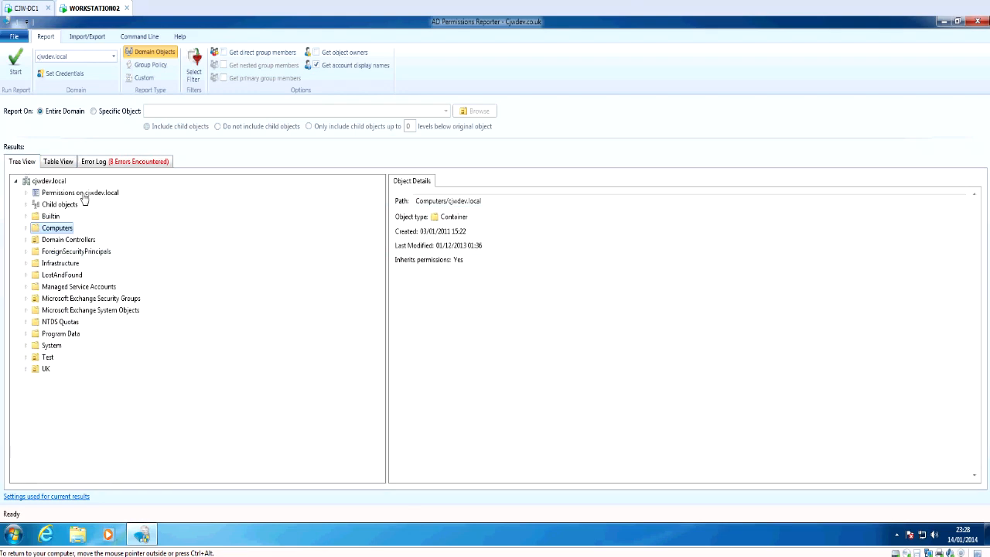
# - Expand the Computers container again and review its permission entries, viewing details for Administrators and the first unresolved SID
pyautogui.click(26, 228)
pyautogui.click(102, 264)
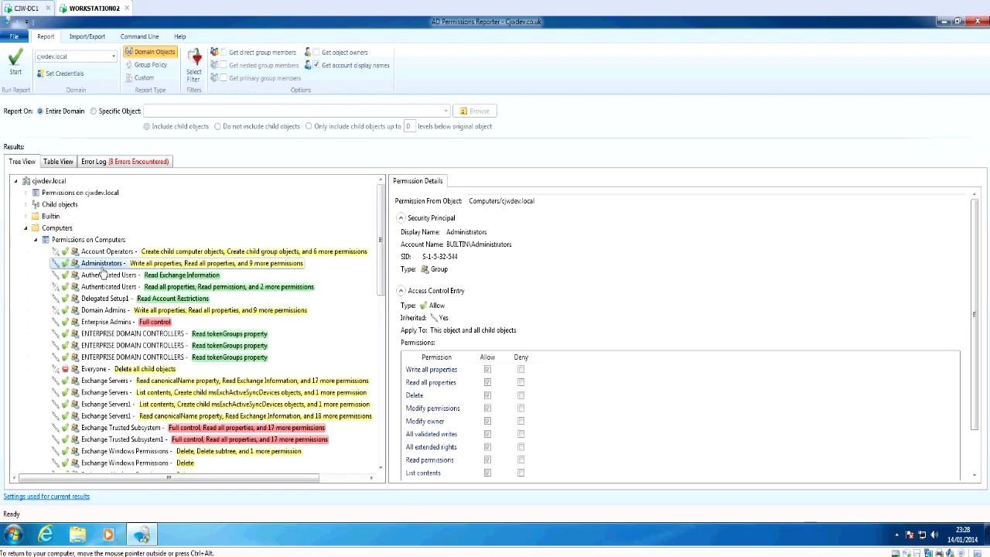
pyautogui.scroll(-3, 134, 358)
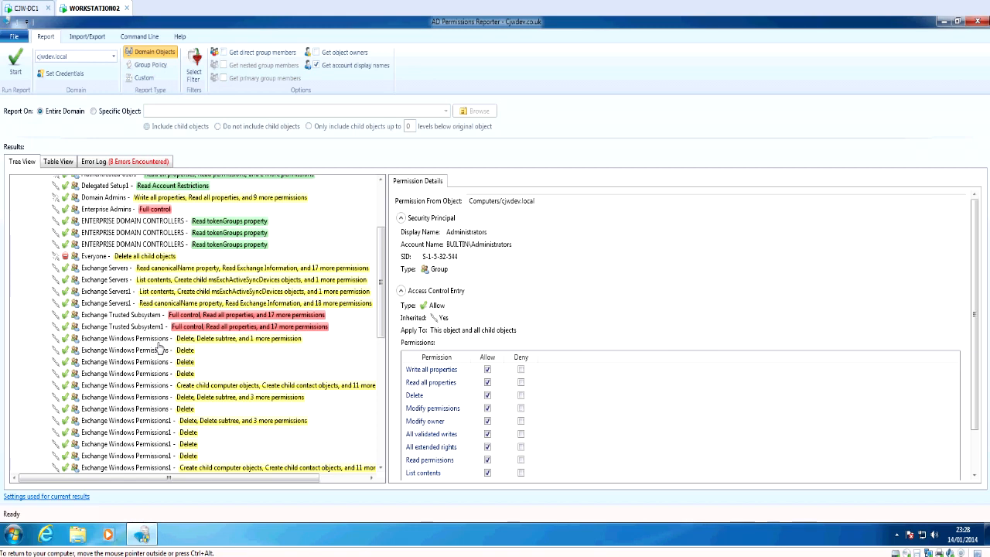
pyautogui.moveTo(381, 246); pyautogui.dragTo(381, 257)
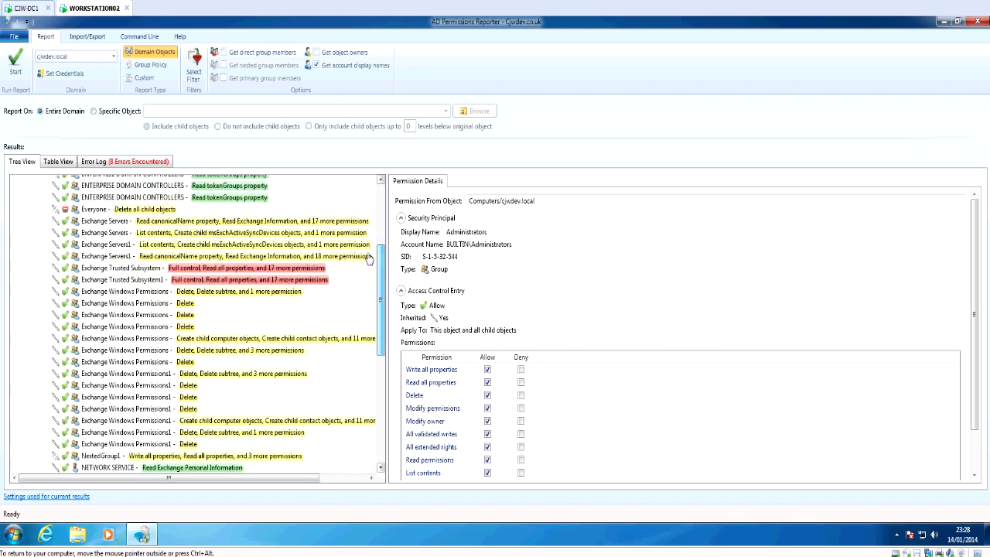
pyautogui.scroll(-7, 210, 388)
pyautogui.scroll(-1, 173, 372)
pyautogui.click(141, 280)
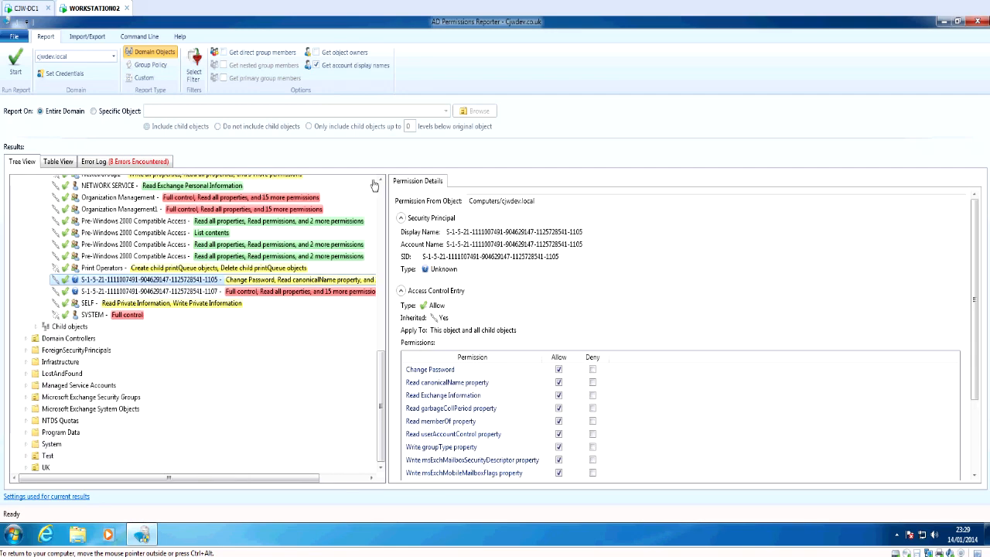
pyautogui.moveTo(384, 379); pyautogui.dragTo(380, 194)
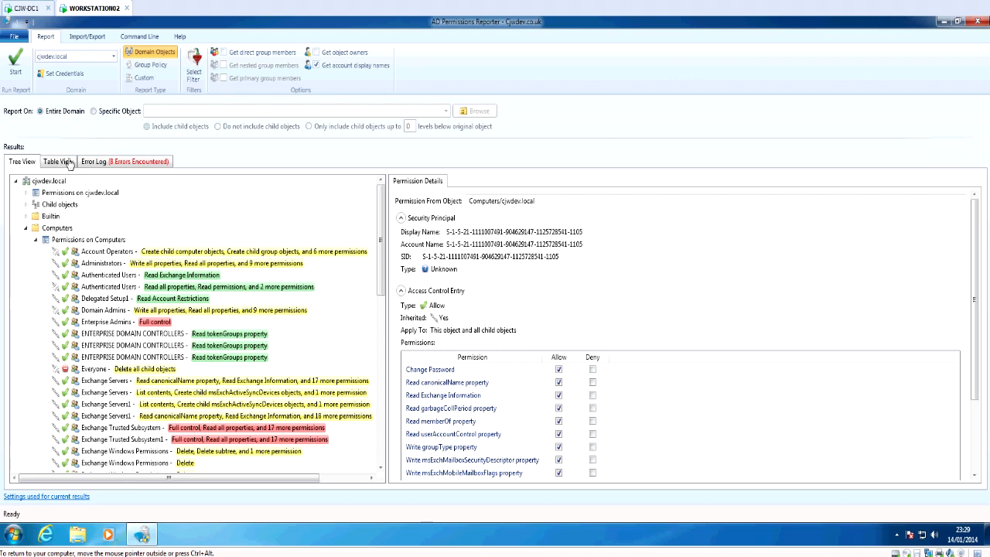
# - Check the available domains, keeping cjwdev.local, and view the domain credentials options without changing them
pyautogui.click(113, 60)
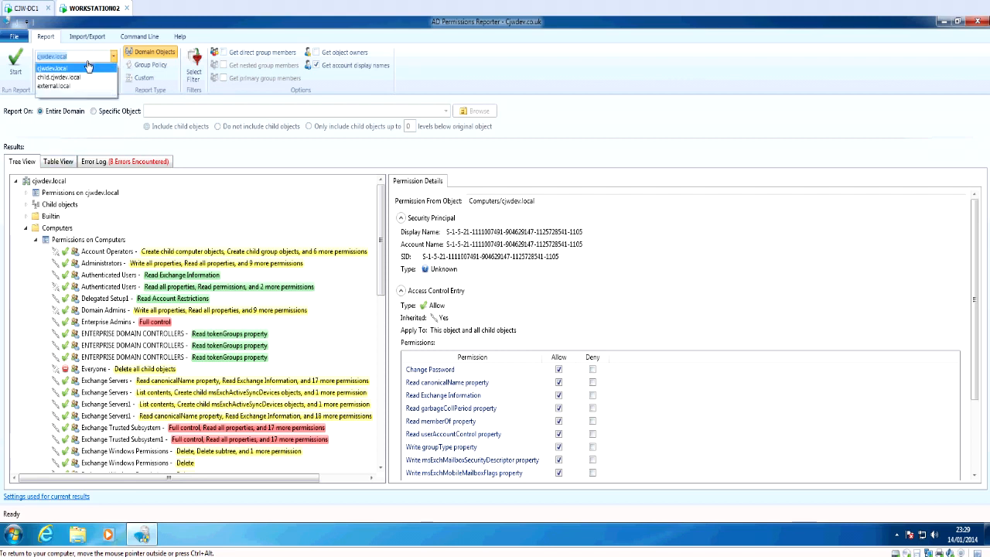
pyautogui.click(81, 68)
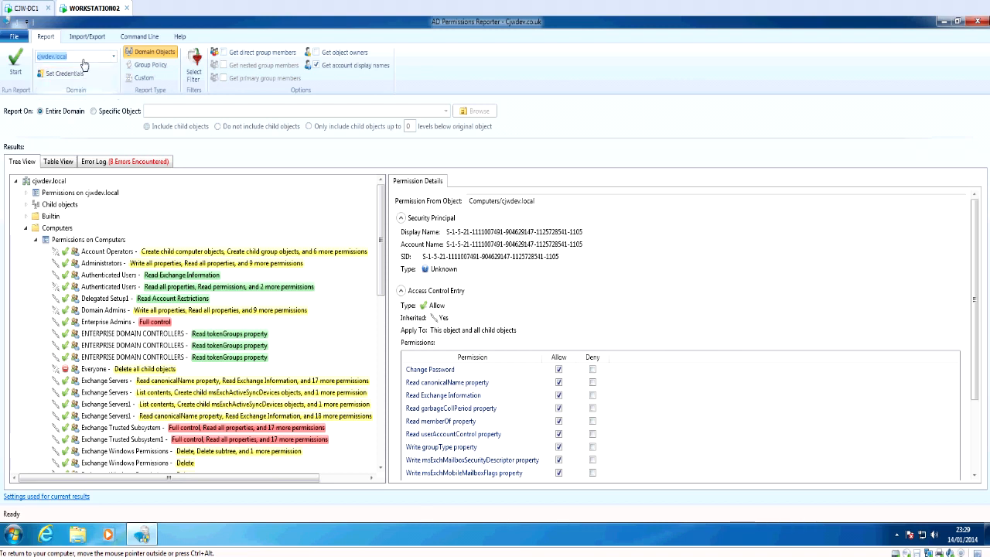
pyautogui.click(66, 78)
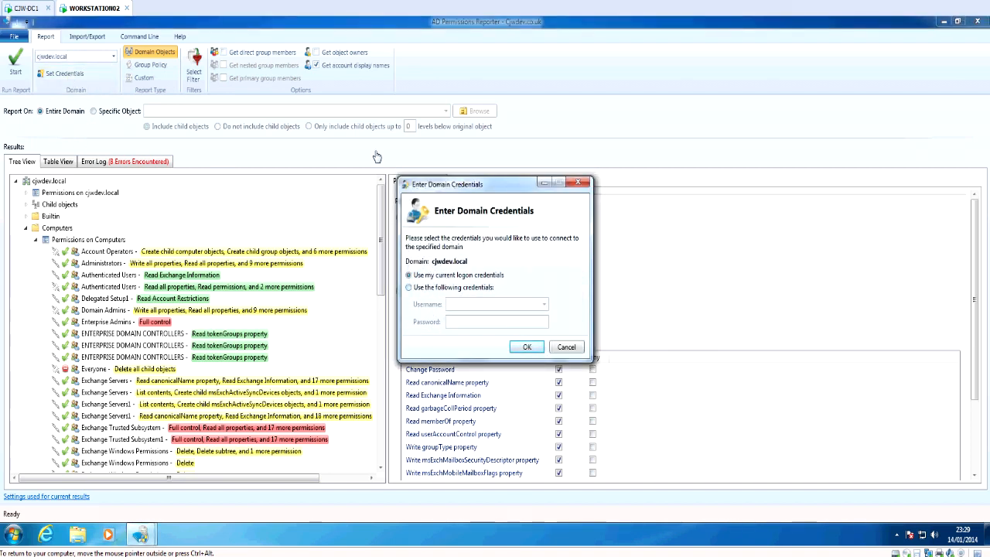
pyautogui.click(572, 352)
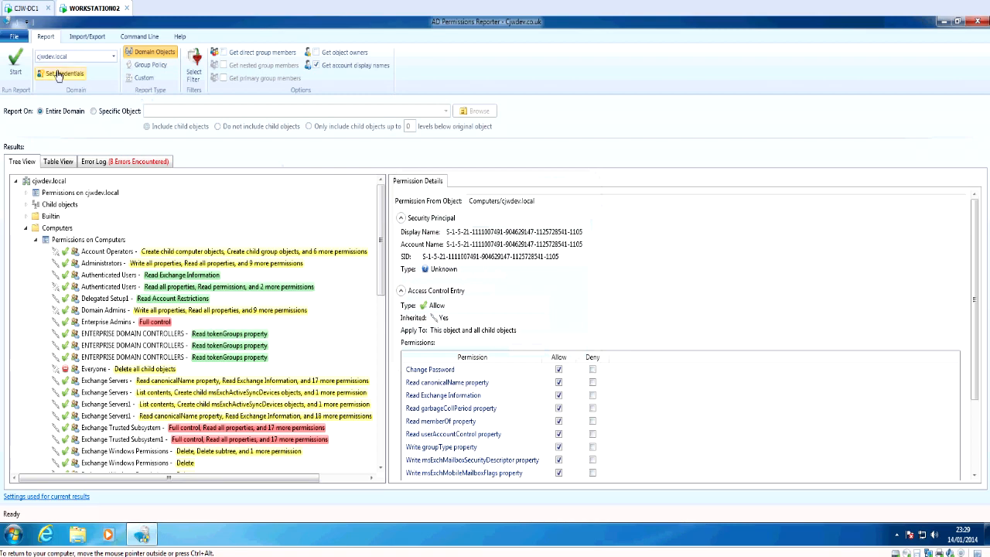
# - Run a Group Policy report and expand the permissions on the Cjwdev Group Manager policy
pyautogui.click(149, 65)
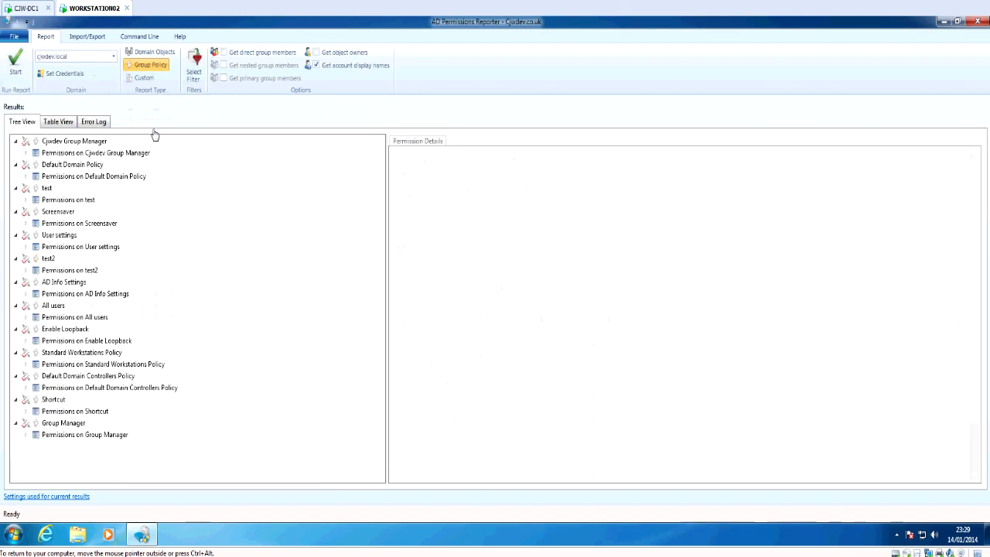
pyautogui.click(26, 153)
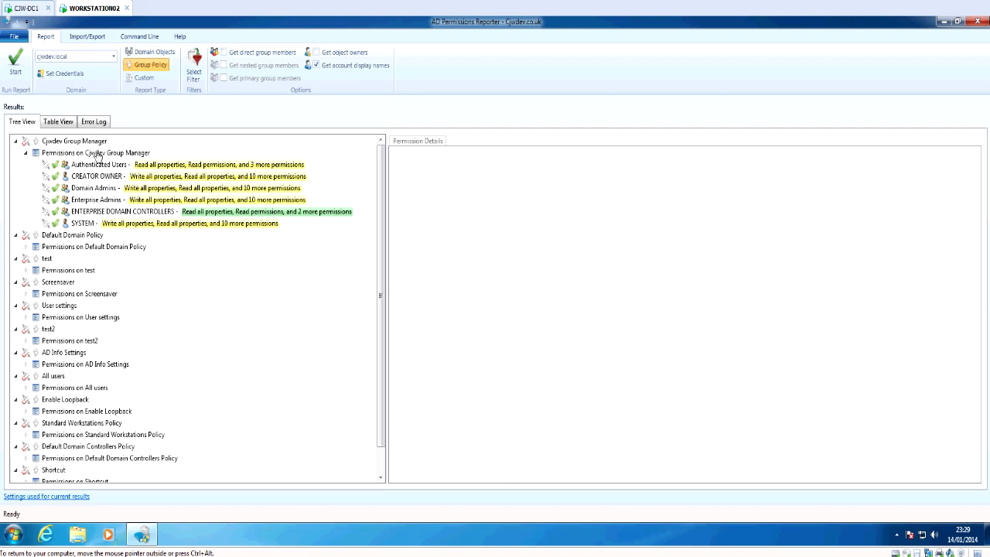
# - Set up a Domain Objects report on the specific Policies container under System in cjwdev.local, including child objects
pyautogui.click(161, 54)
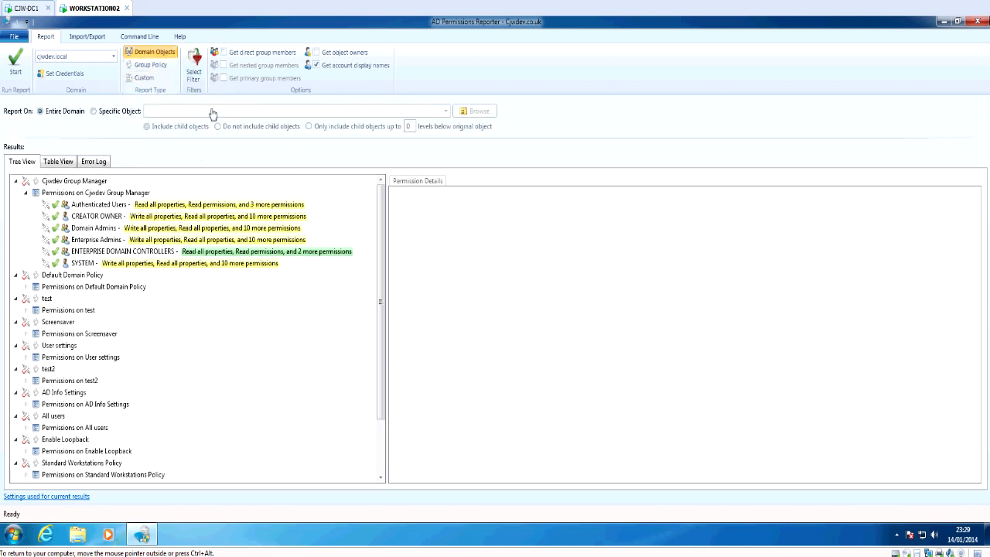
pyautogui.click(93, 111)
pyautogui.click(461, 111)
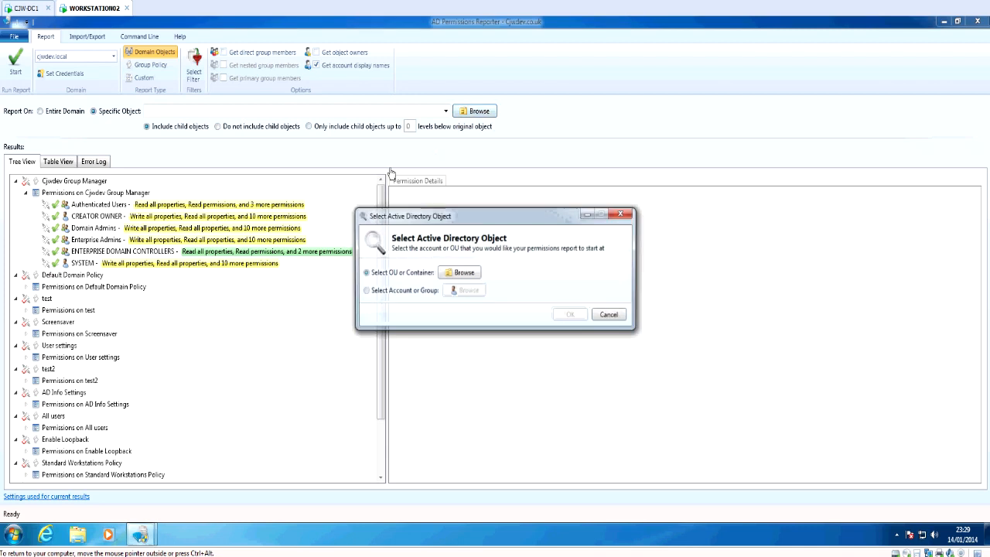
pyautogui.click(460, 275)
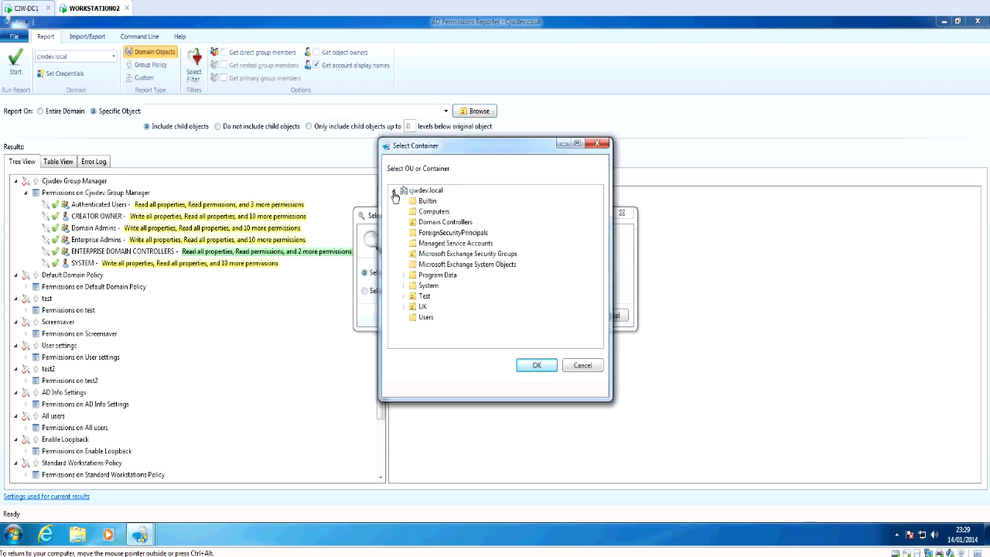
pyautogui.click(404, 286)
pyautogui.scroll(-4, 427, 323)
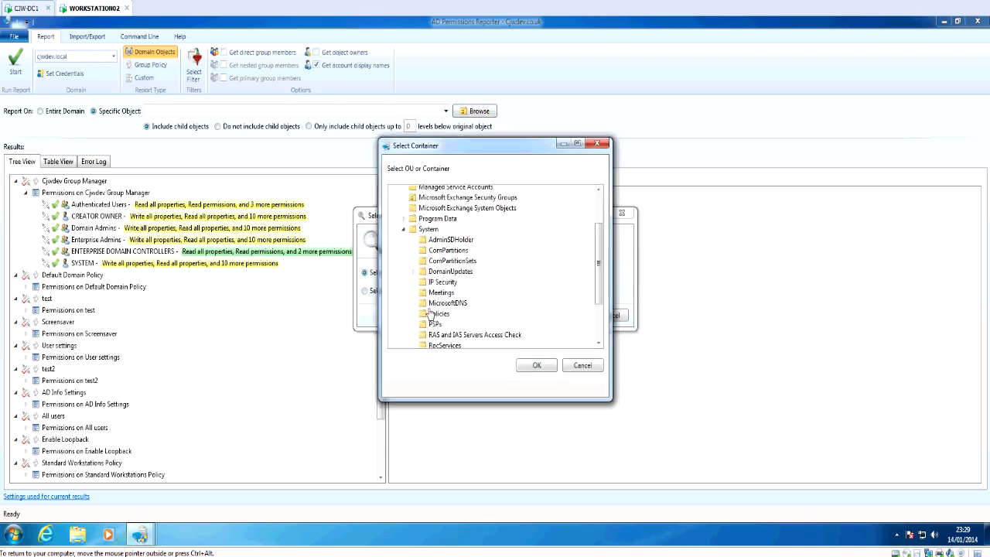
pyautogui.click(434, 258)
pyautogui.click(530, 375)
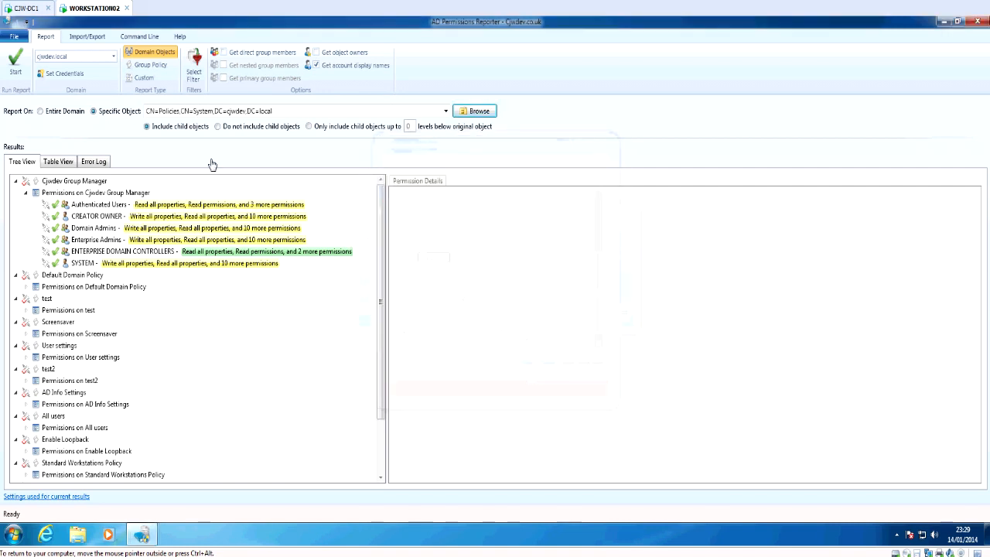
# - Run the report on the Policies container, expand the first policy in the results and view its Machine container's details
pyautogui.click(16, 63)
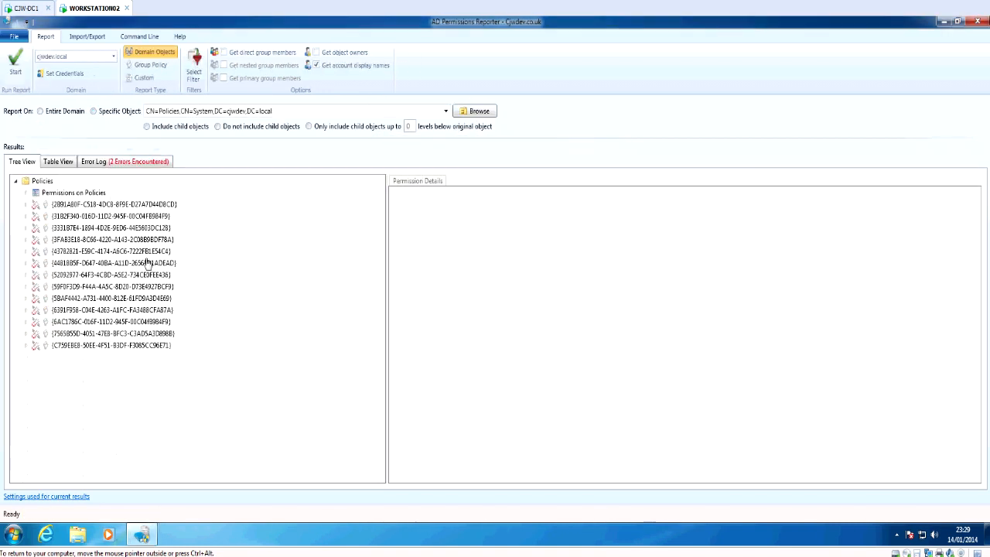
pyautogui.click(26, 204)
pyautogui.click(57, 229)
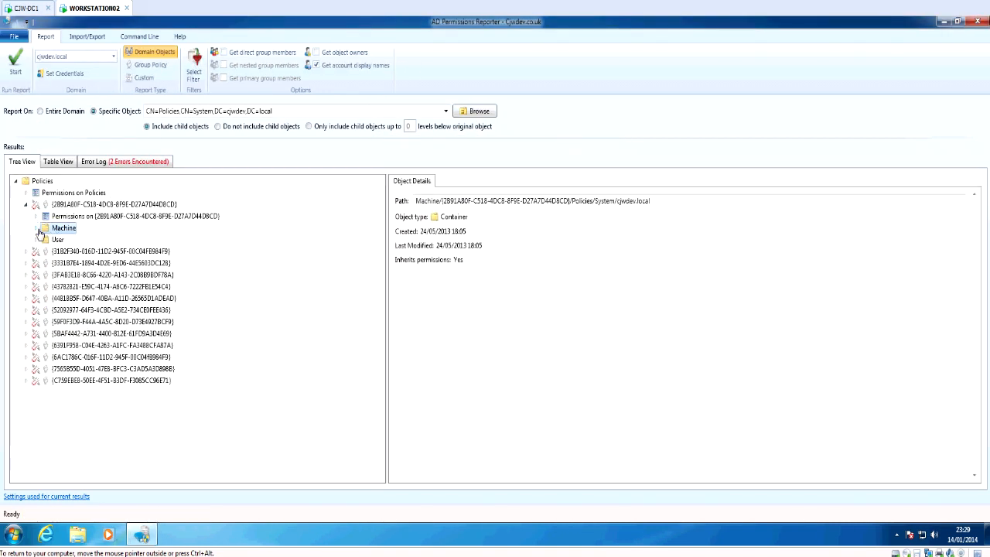
# - Run a Group Policy report, expand the permissions on Cjwdev Group Manager and view the Authenticated Users entry's details
pyautogui.click(138, 66)
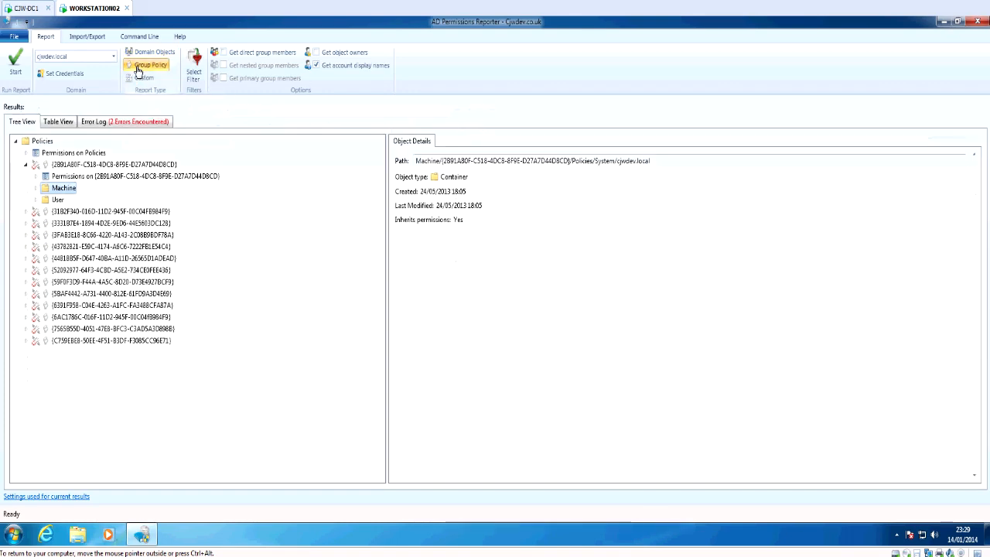
pyautogui.click(15, 63)
pyautogui.click(25, 153)
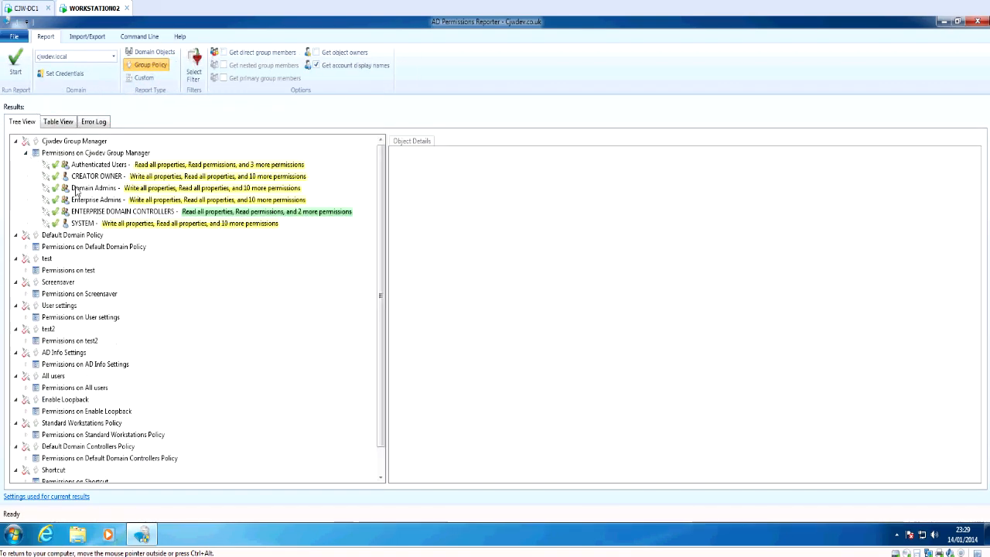
pyautogui.click(99, 165)
# - Look at the Custom report type's options, then return to Domain Objects with the report scope set to Entire Domain
pyautogui.click(144, 78)
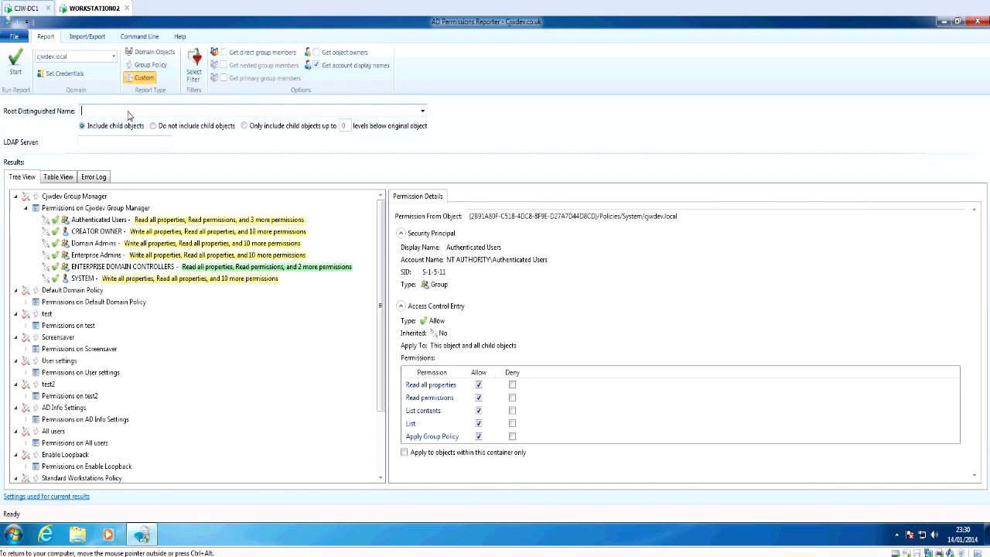
pyautogui.click(138, 56)
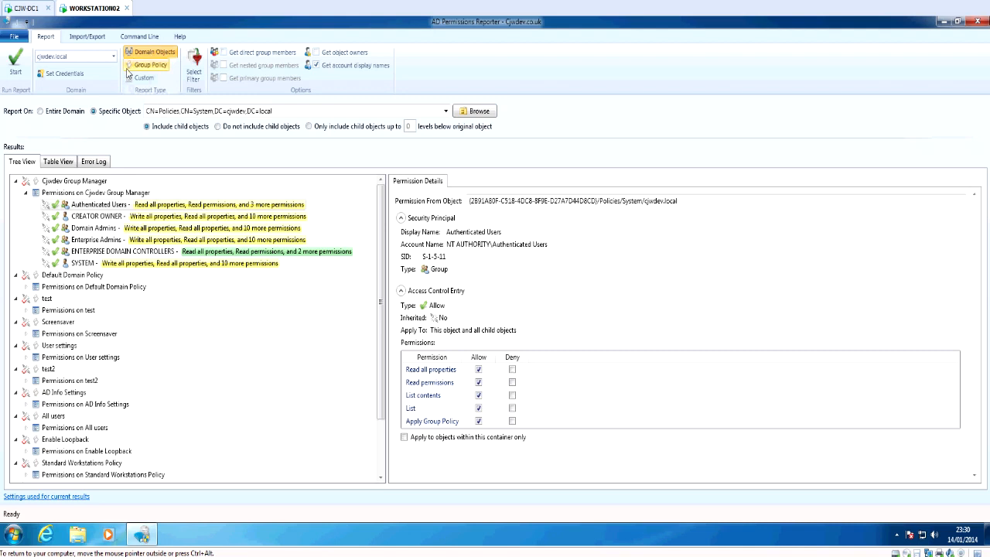
pyautogui.click(48, 112)
# - Run the report on the specific object CN=Computers,DC=cjwdev,DC=local without including child objects
pyautogui.click(94, 113)
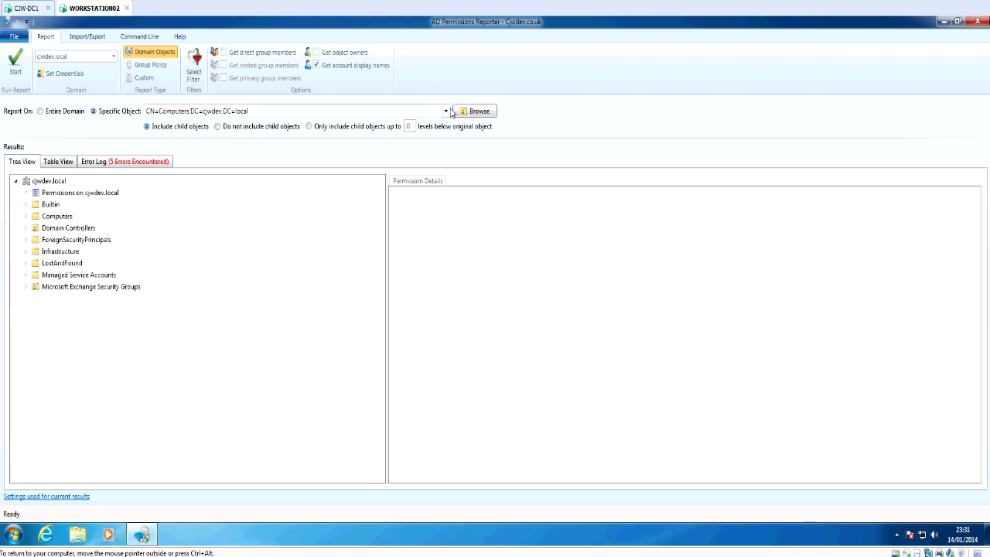
pyautogui.click(445, 110)
pyautogui.click(199, 124)
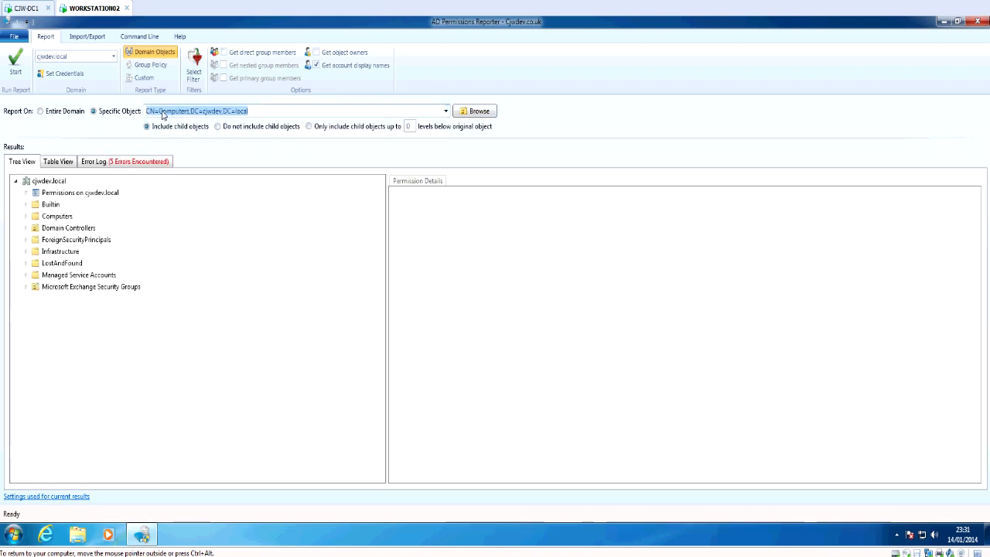
pyautogui.click(217, 126)
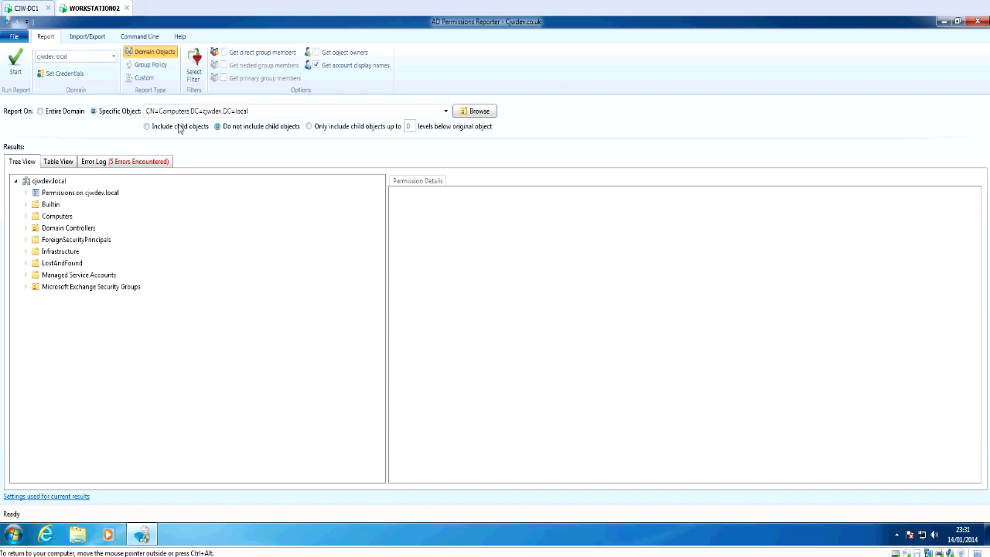
pyautogui.click(15, 62)
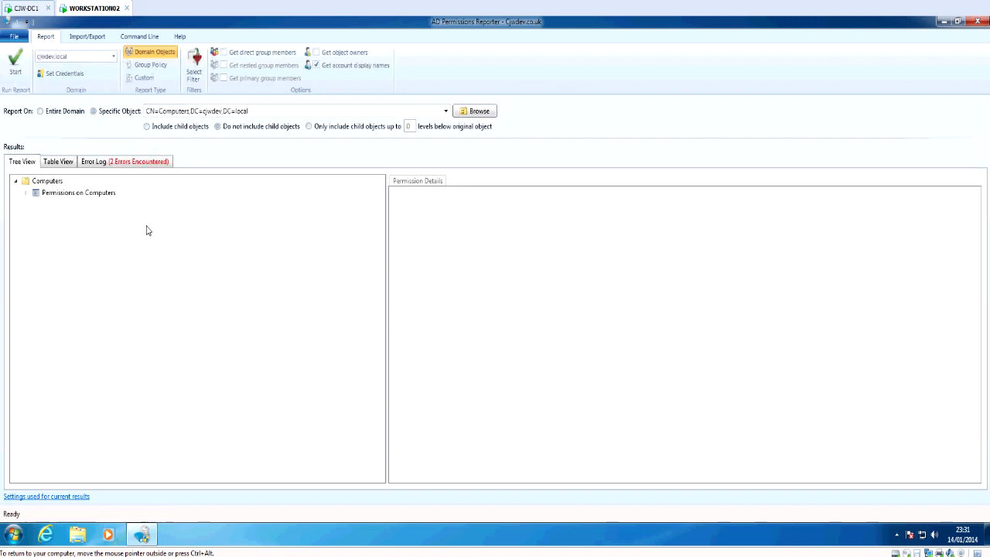
# - Check the Computers container's object details and its list of permission entries
pyautogui.click(46, 183)
pyautogui.click(26, 194)
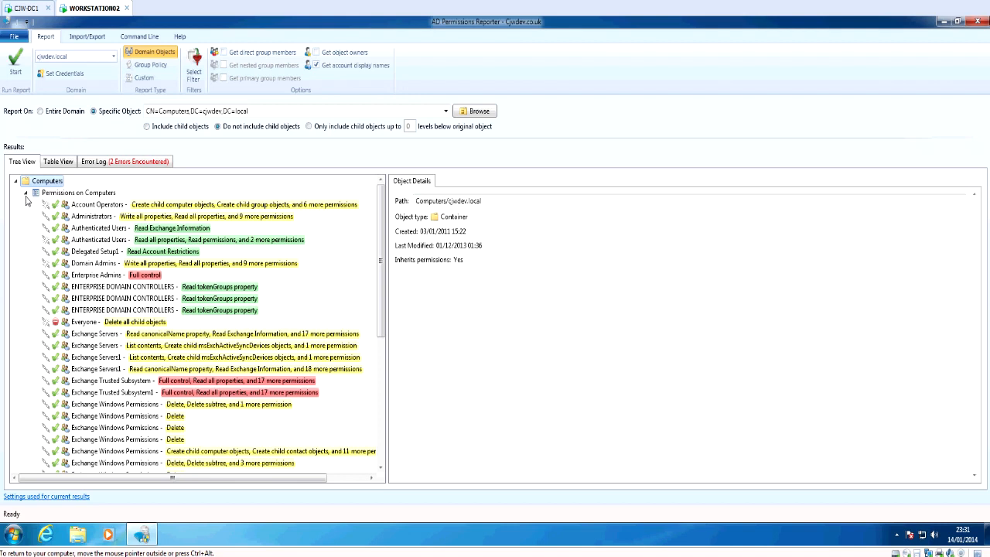
pyautogui.click(26, 195)
# - Run the report on the cjwdev.local domain root, only including child objects up to 1 level below it
pyautogui.click(310, 126)
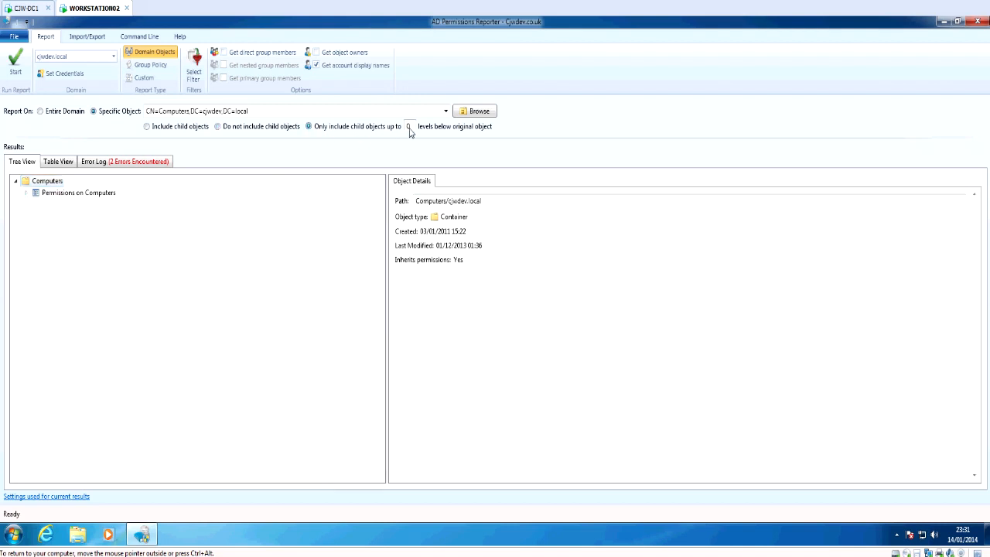
pyautogui.click(464, 111)
pyautogui.click(441, 269)
pyautogui.click(426, 190)
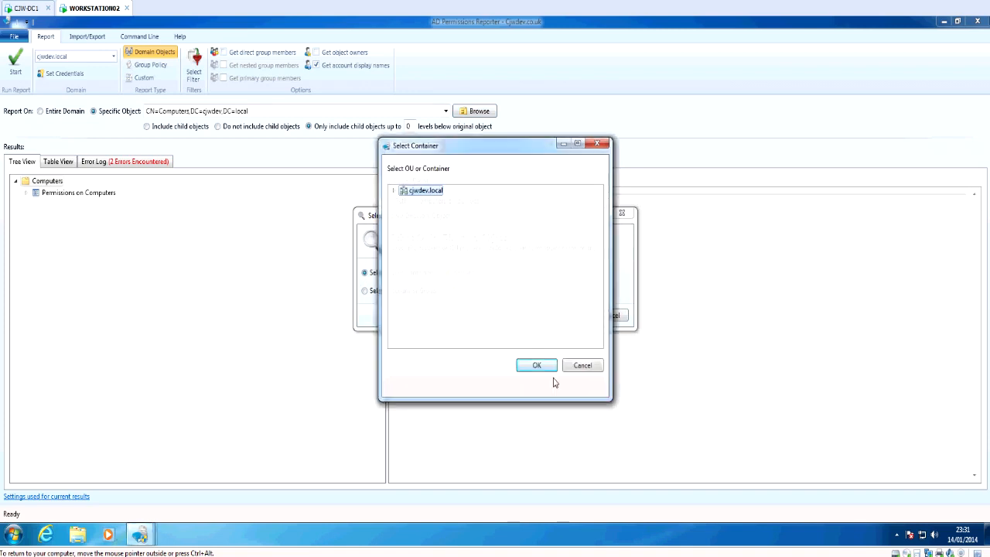
pyautogui.click(537, 365)
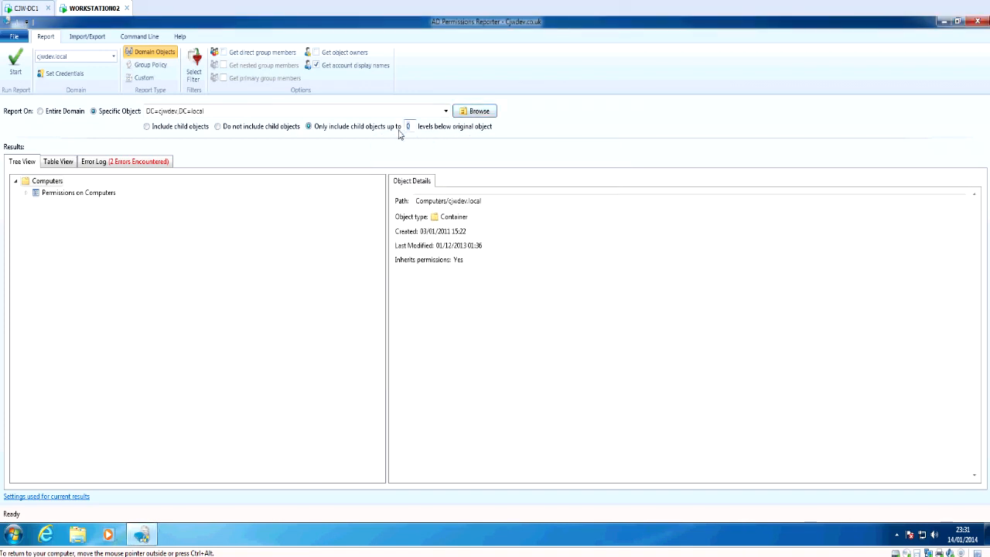
pyautogui.click(15, 60)
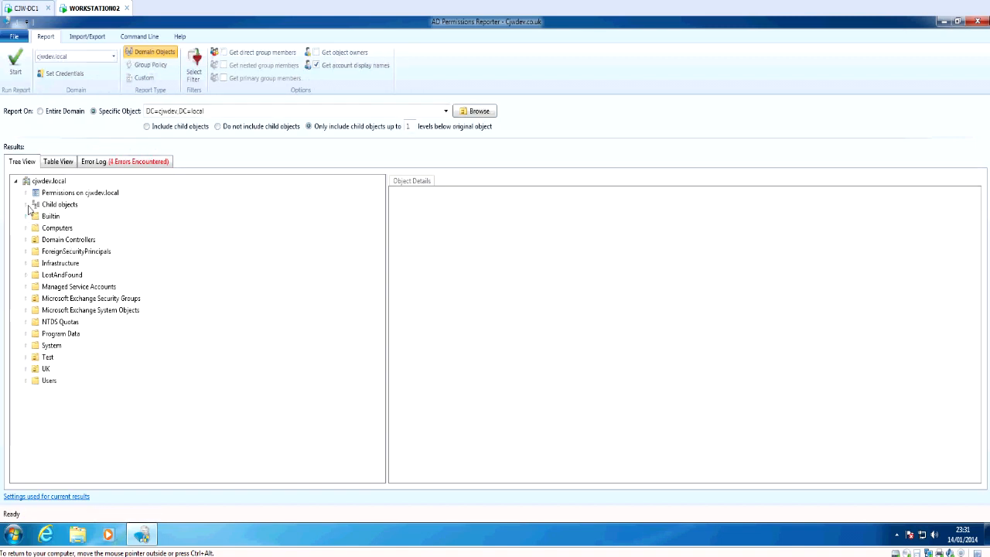
# - Expand Computers, Domain Controllers, ForeignSecurityPrincipals and UK to check how deep the results go
pyautogui.click(27, 228)
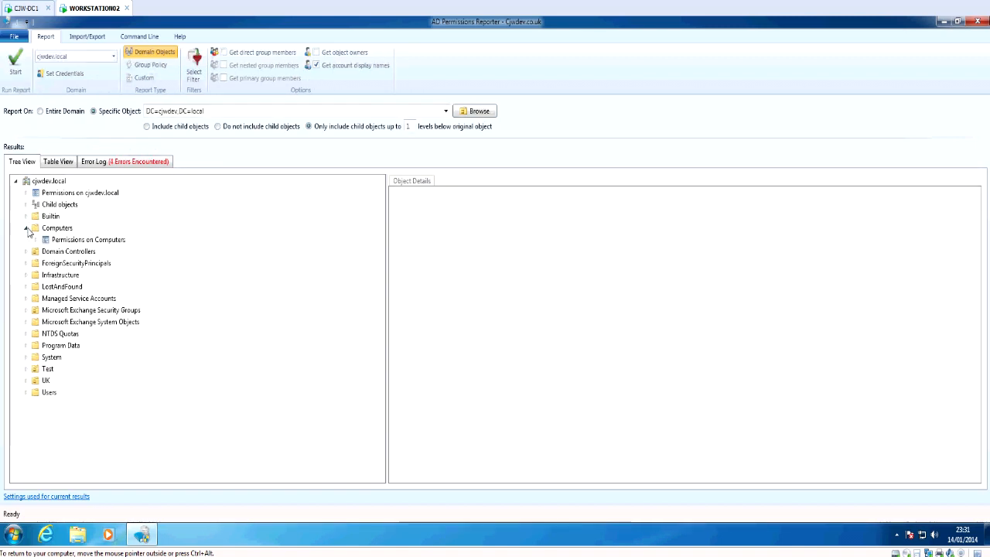
pyautogui.click(26, 252)
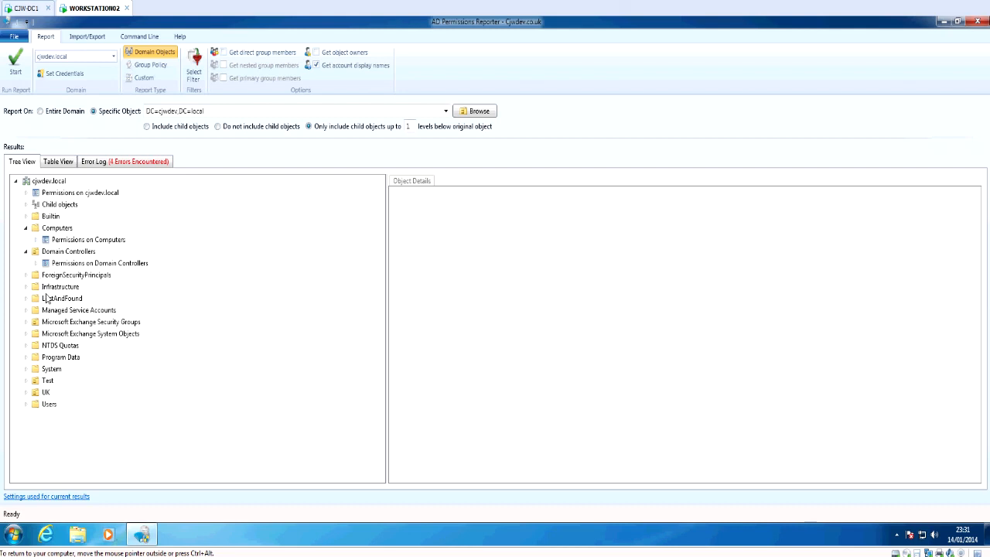
pyautogui.click(26, 276)
pyautogui.click(26, 404)
pyautogui.click(37, 405)
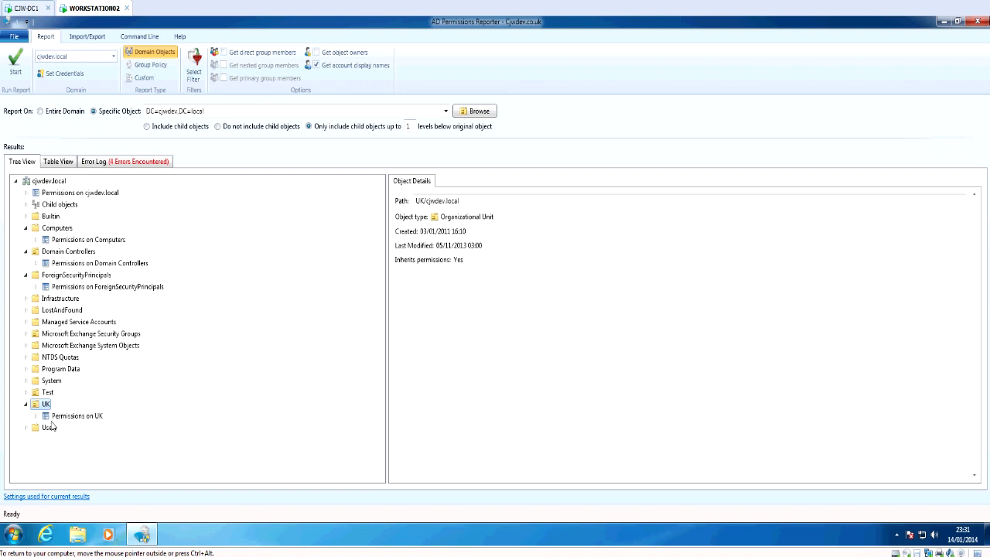
# - Set the report to include child objects, enable the use of a filter and review the Deny only filter's conditions
pyautogui.click(172, 126)
pyautogui.click(194, 70)
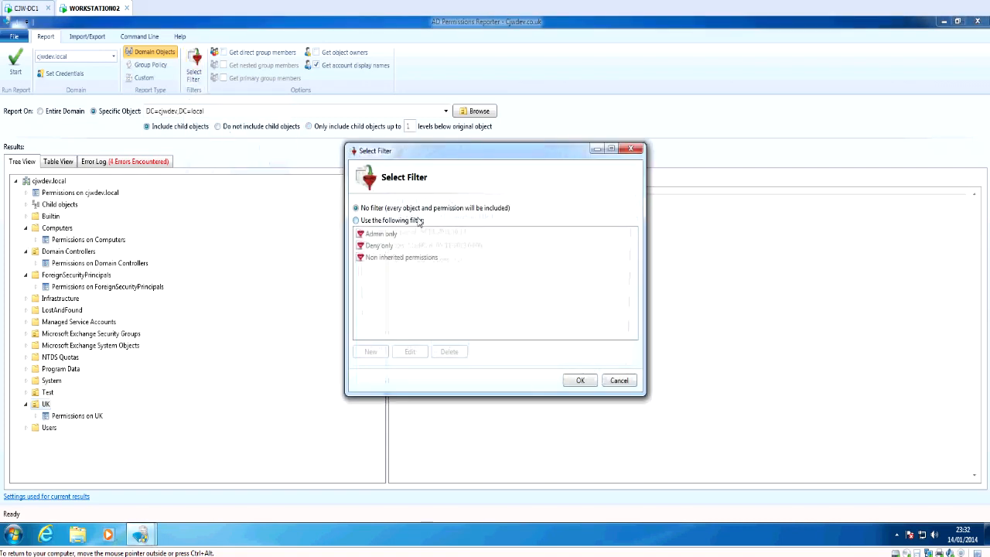
pyautogui.click(401, 222)
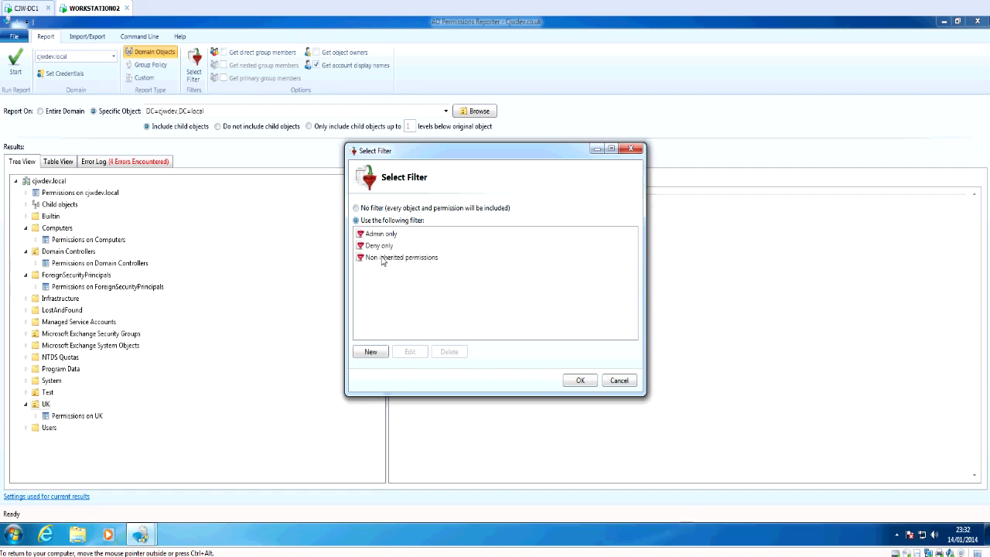
pyautogui.click(383, 246)
pyautogui.click(410, 352)
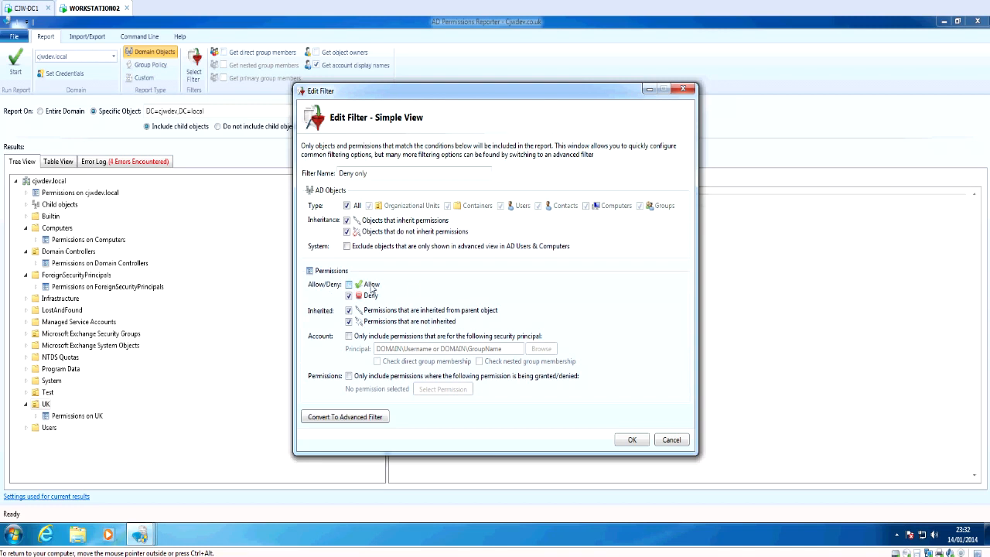
pyautogui.click(630, 439)
# - Apply the Deny only filter and run the report on the entire domain
pyautogui.doubleClick(395, 246)
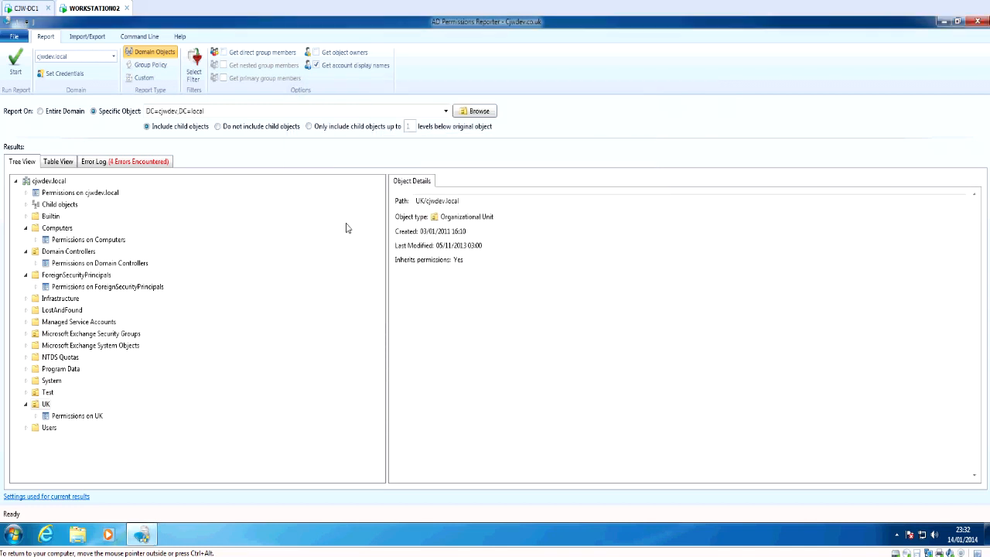
pyautogui.click(60, 113)
pyautogui.click(14, 62)
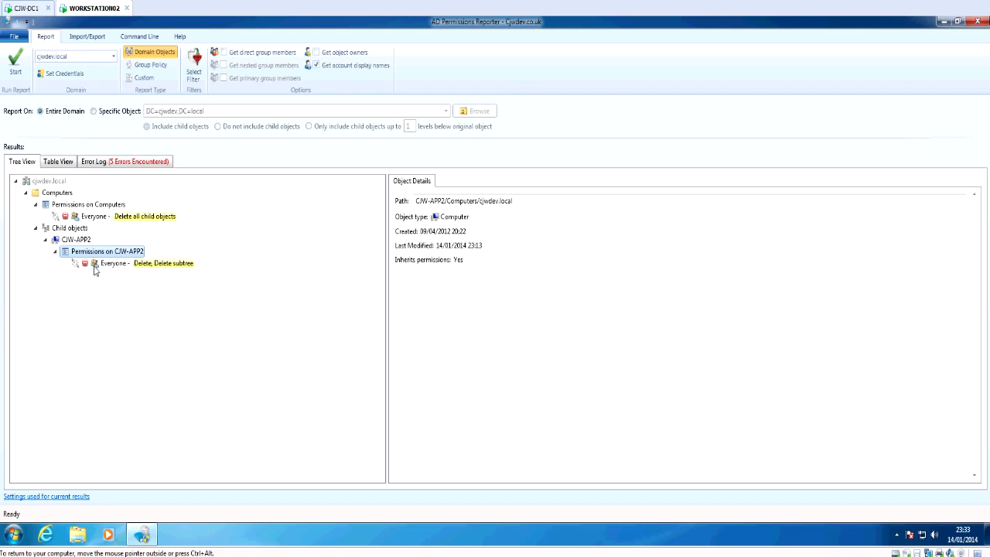
# - Generate the table view of the filtered results, then return to the tree view
pyautogui.click(58, 161)
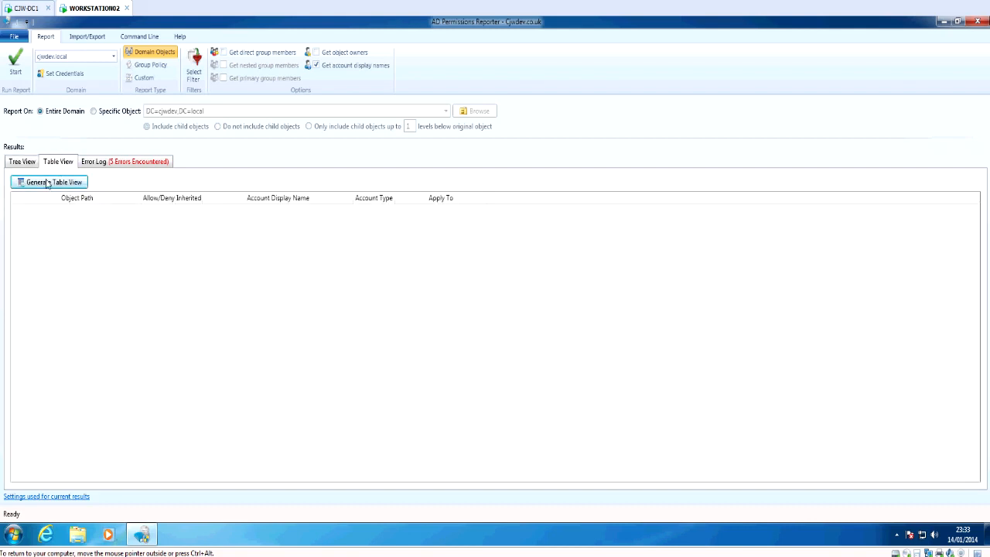
pyautogui.click(48, 182)
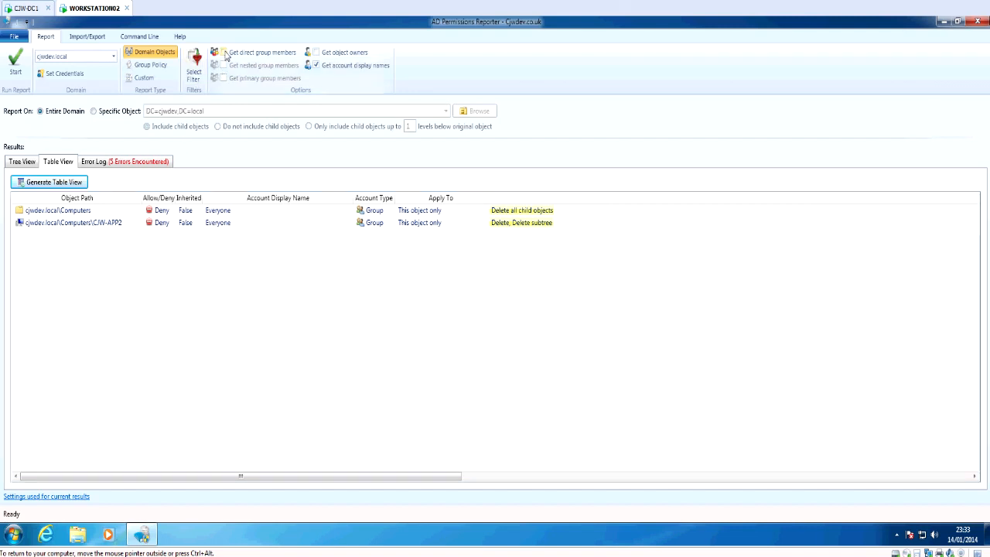
pyautogui.click(24, 161)
# - Enable retrieval of direct group members, remove the filter and run the report on the entire domain
pyautogui.click(224, 53)
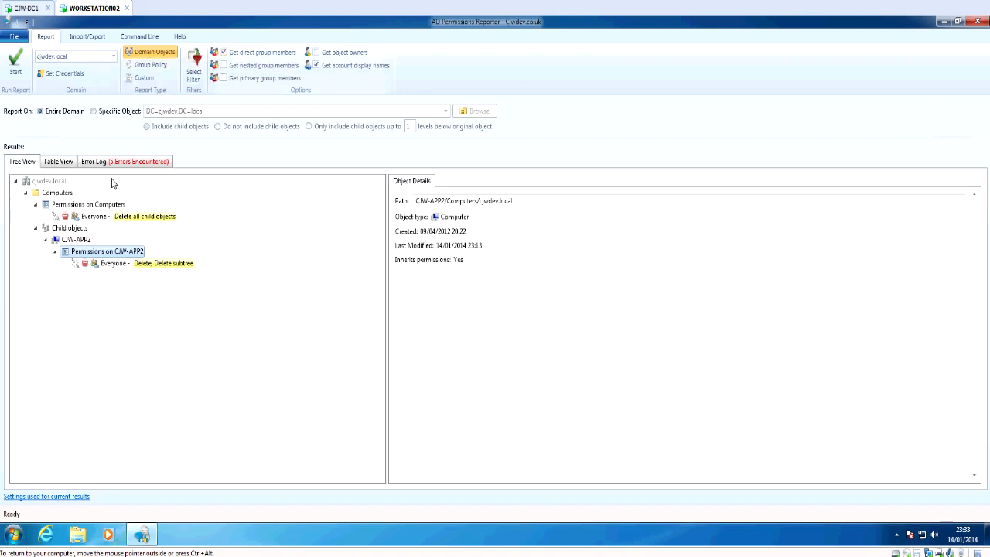
pyautogui.click(194, 68)
pyautogui.click(378, 208)
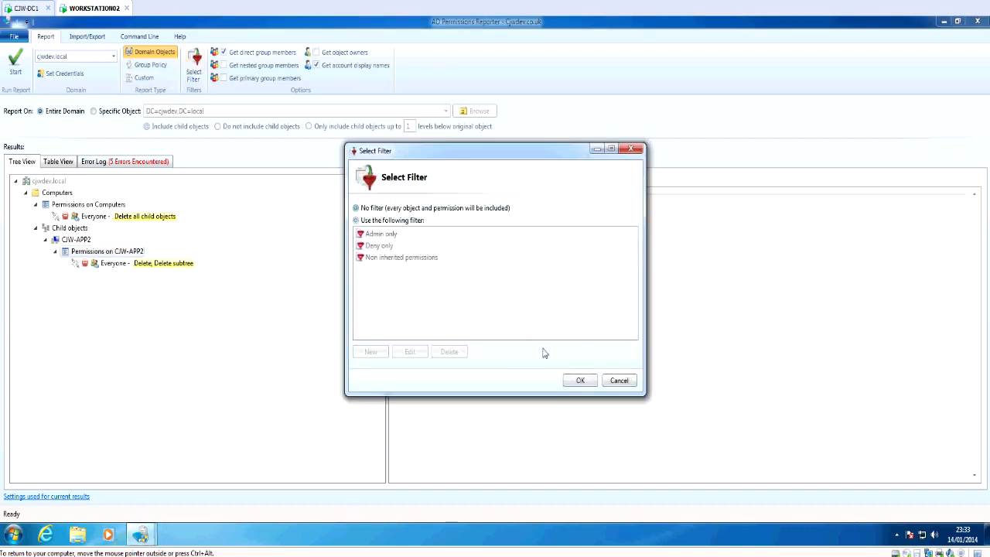
pyautogui.click(572, 379)
pyautogui.click(19, 68)
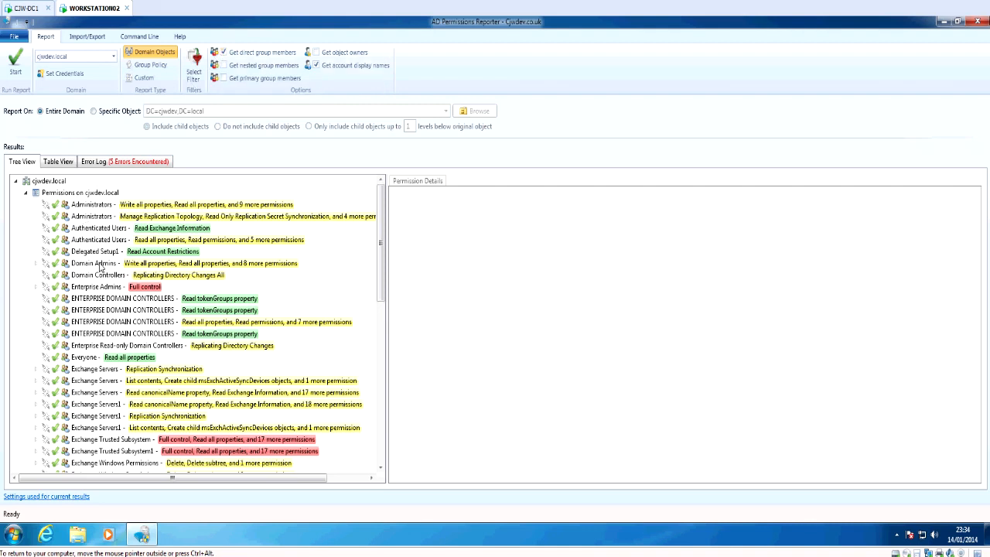
# - View the Domain Admins entry's details and expand the direct members of Domain Admins and Enterprise Admins
pyautogui.click(68, 267)
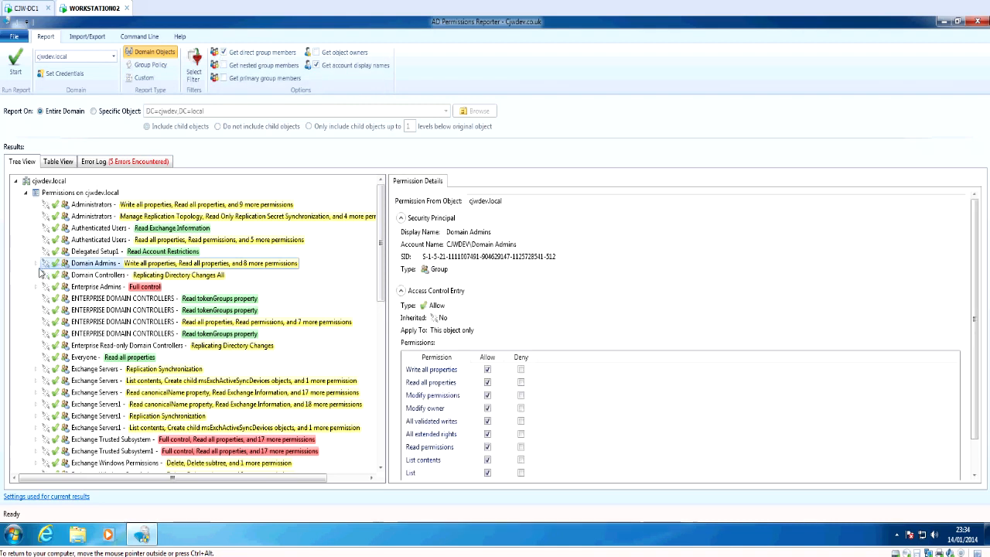
pyautogui.click(36, 264)
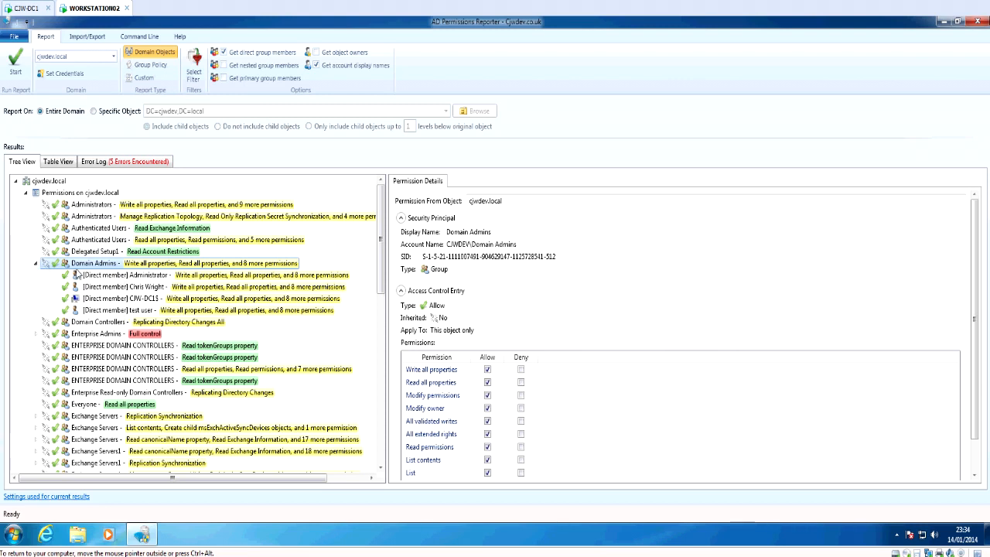
pyautogui.click(36, 335)
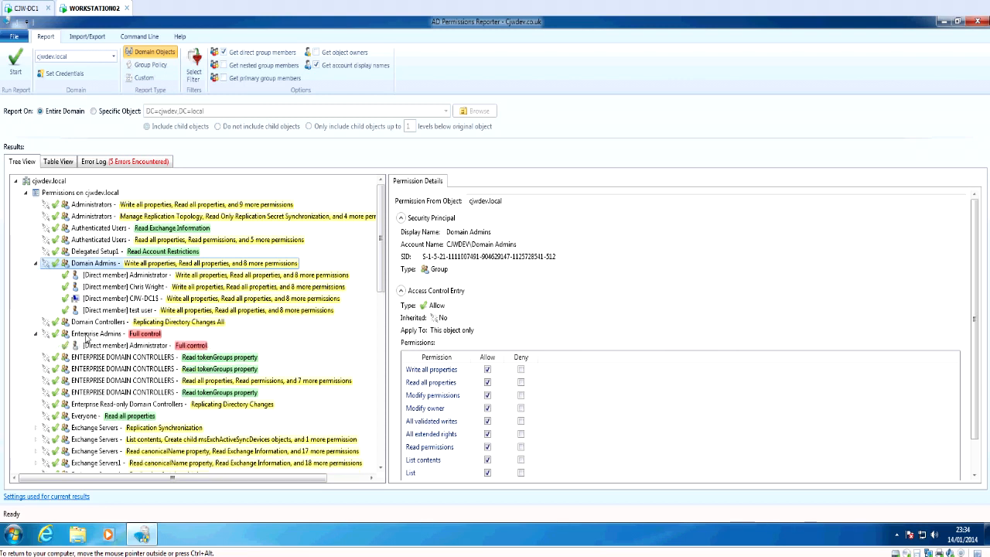
pyautogui.click(129, 347)
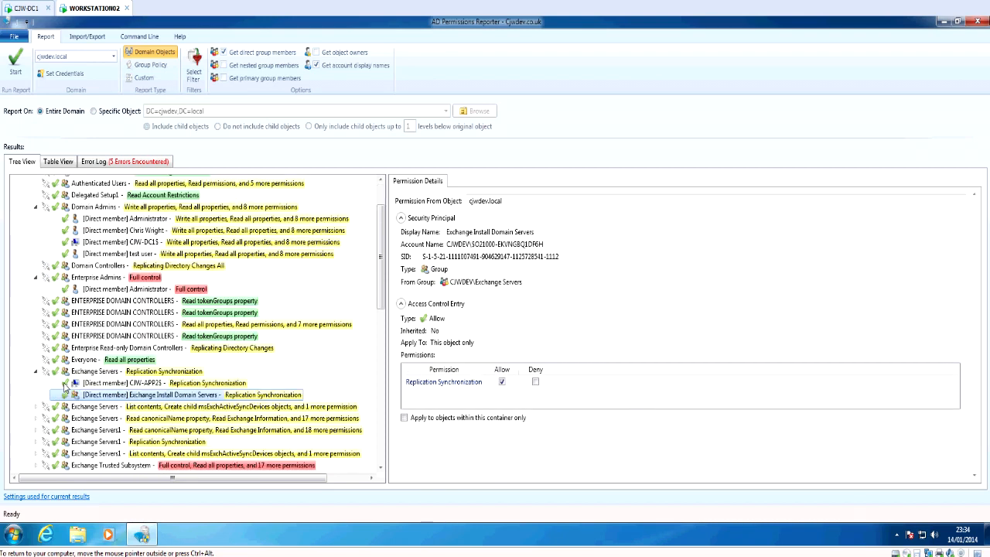
# - Compare the permission details of direct members CJW-APP2$ and Exchange Install Domain Servers with those of their parent group, Exchange Servers
pyautogui.click(116, 383)
pyautogui.click(128, 394)
pyautogui.click(126, 385)
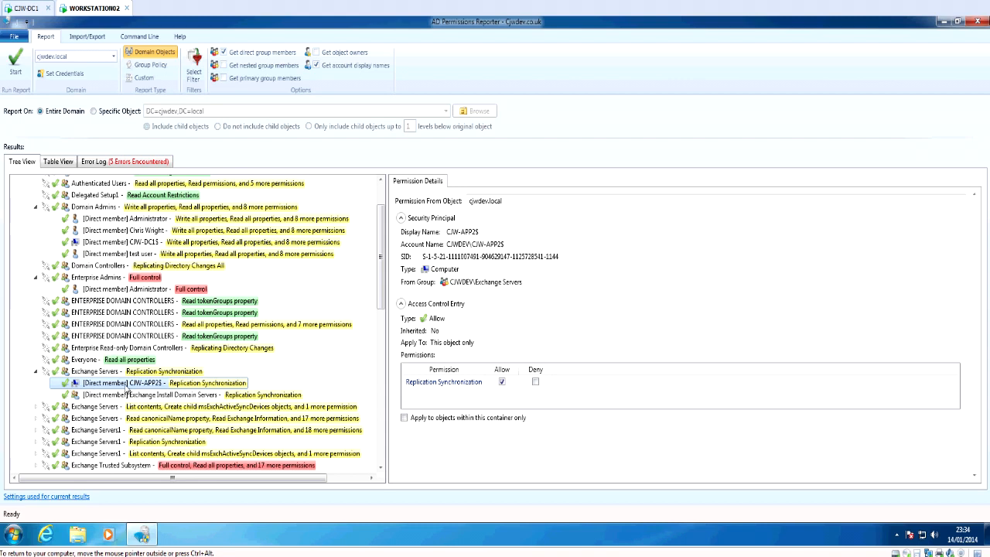
pyautogui.click(122, 395)
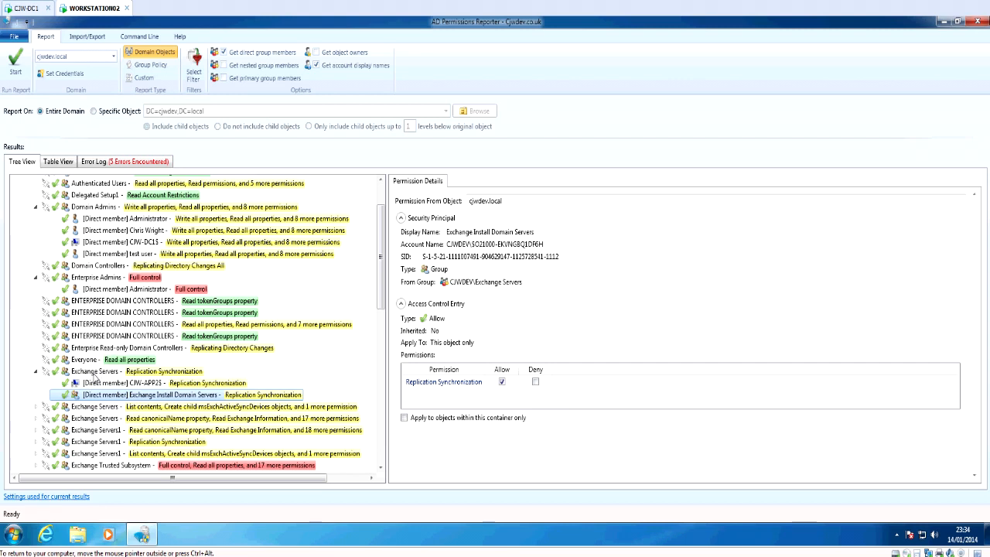
pyautogui.click(95, 372)
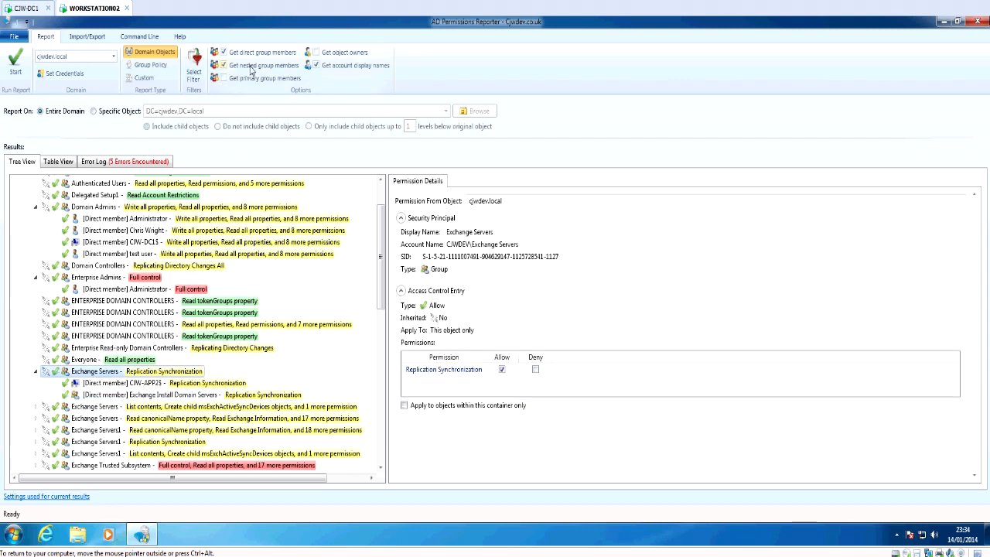
# - Run the entire domain report with nested group members included and expand the members of the first Exchange Servers entry
pyautogui.click(17, 69)
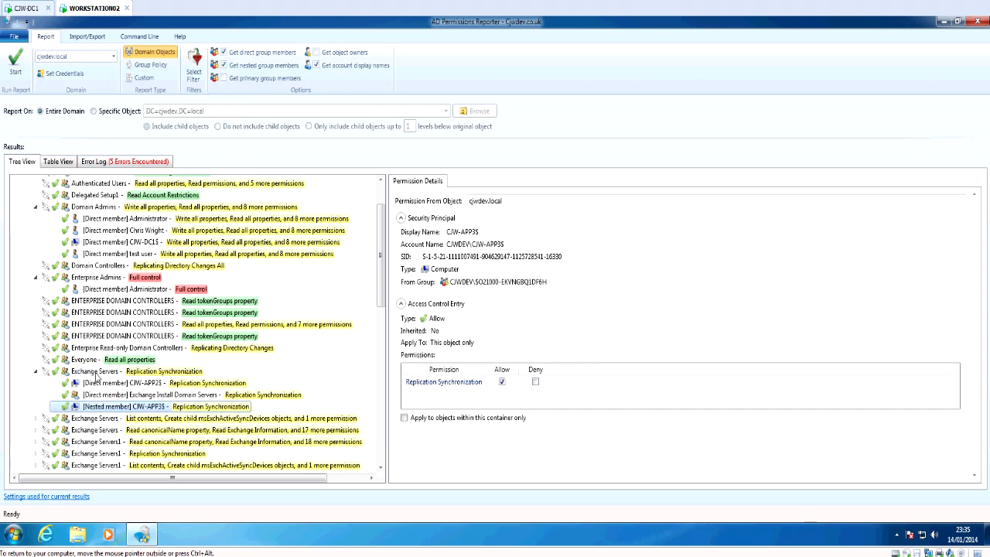
pyautogui.click(83, 375)
pyautogui.click(36, 372)
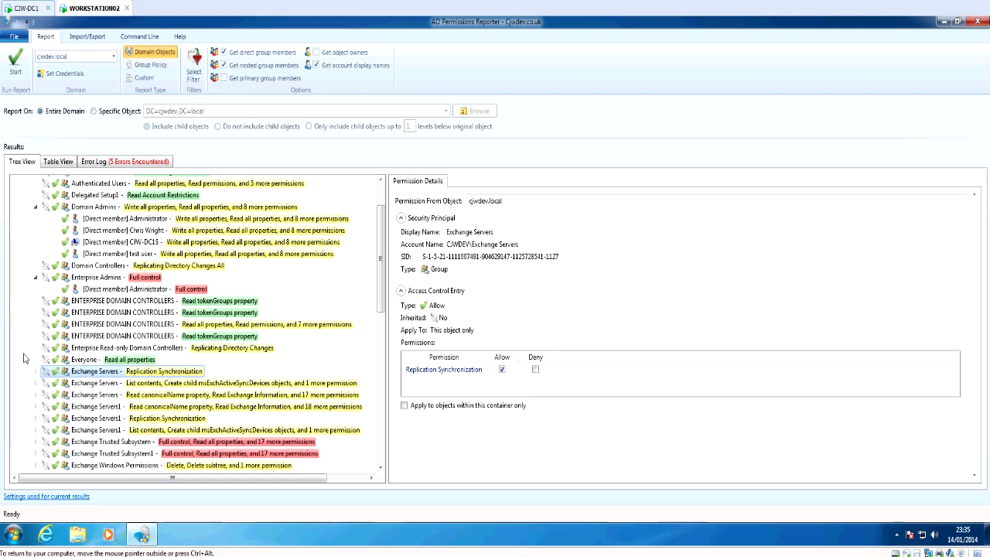
pyautogui.click(35, 372)
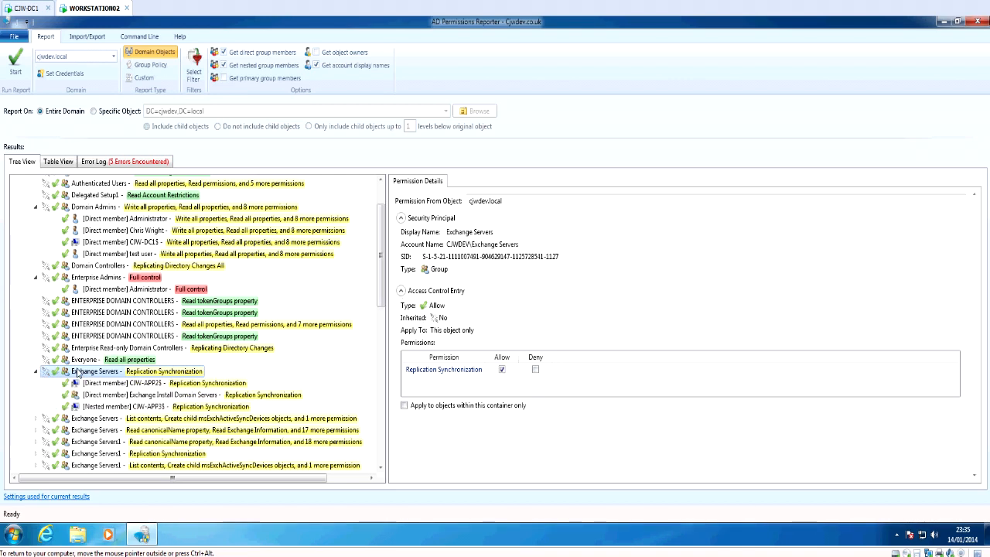
# - Compare the permission details of nested member CJW-APP3$ with those of Exchange Servers, and collapse the group's members
pyautogui.click(116, 407)
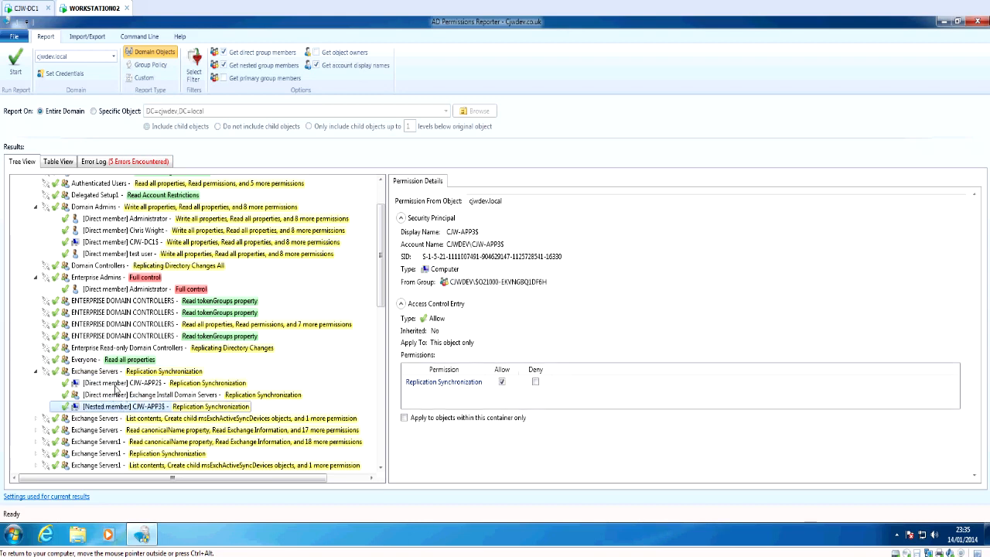
pyautogui.click(91, 375)
pyautogui.scroll(2, 142, 372)
pyautogui.scroll(-2, 142, 379)
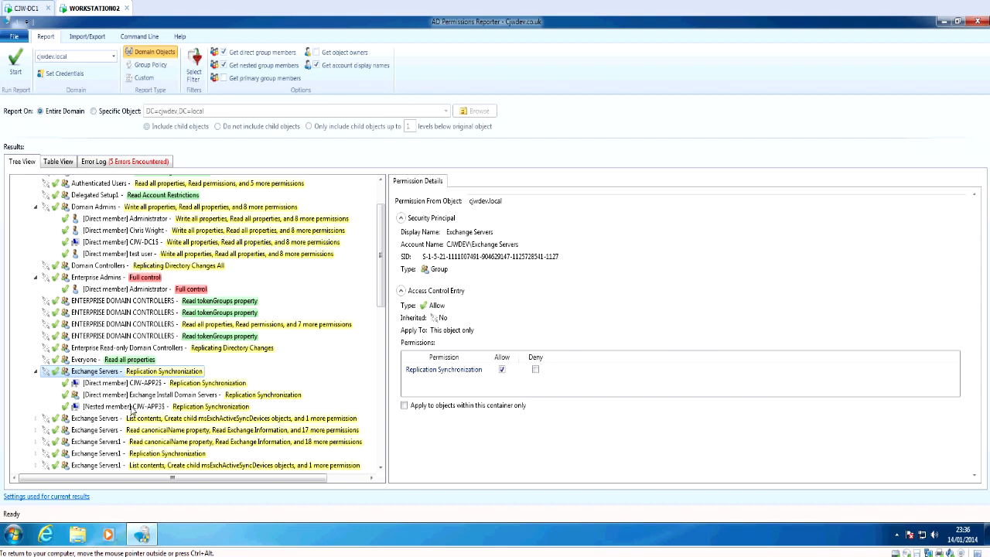
pyautogui.press('Left')
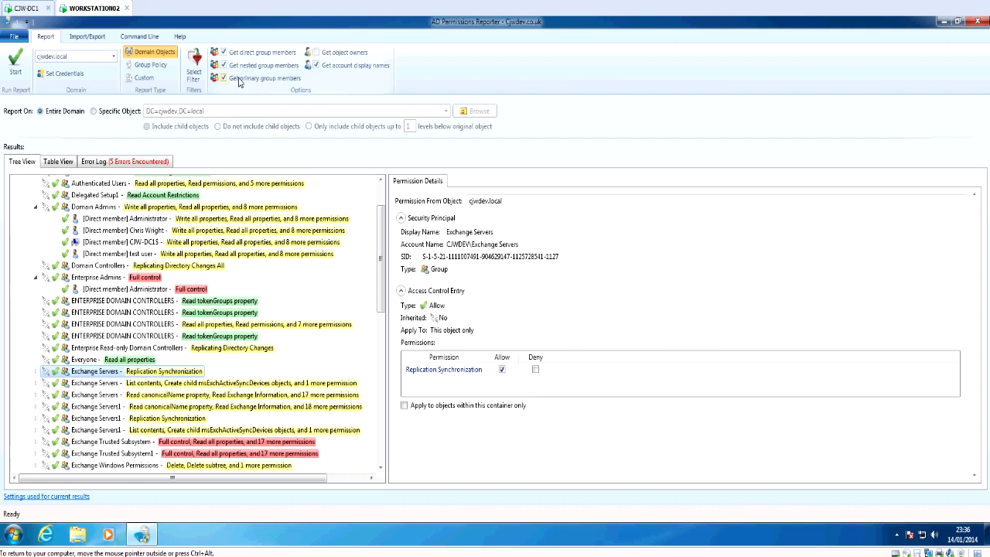
# - Enable retrieval of primary group members and object owners, and rerun the report on the entire domain
pyautogui.click(223, 79)
pyautogui.click(223, 79)
pyautogui.scroll(-10, 92, 354)
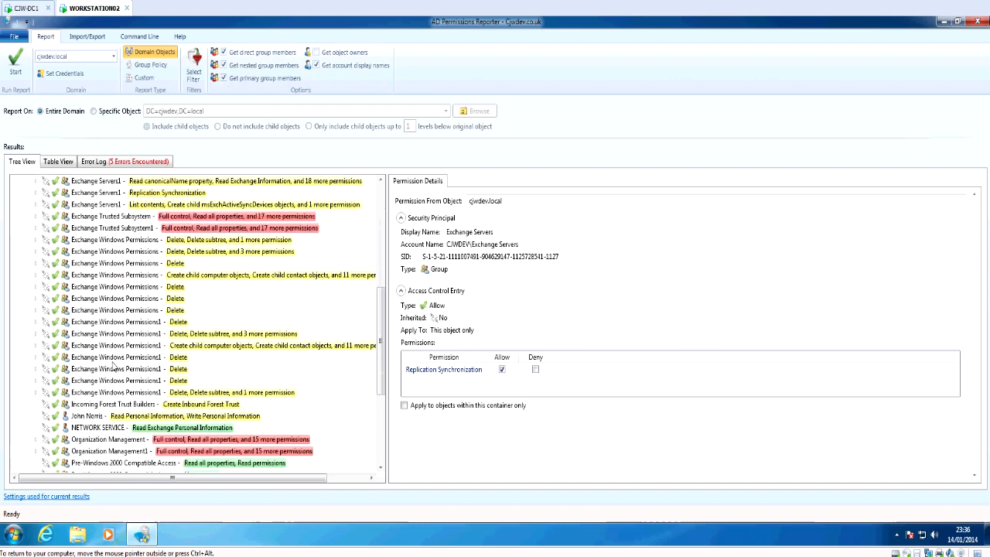
pyautogui.scroll(4, 114, 366)
pyautogui.scroll(8, 114, 366)
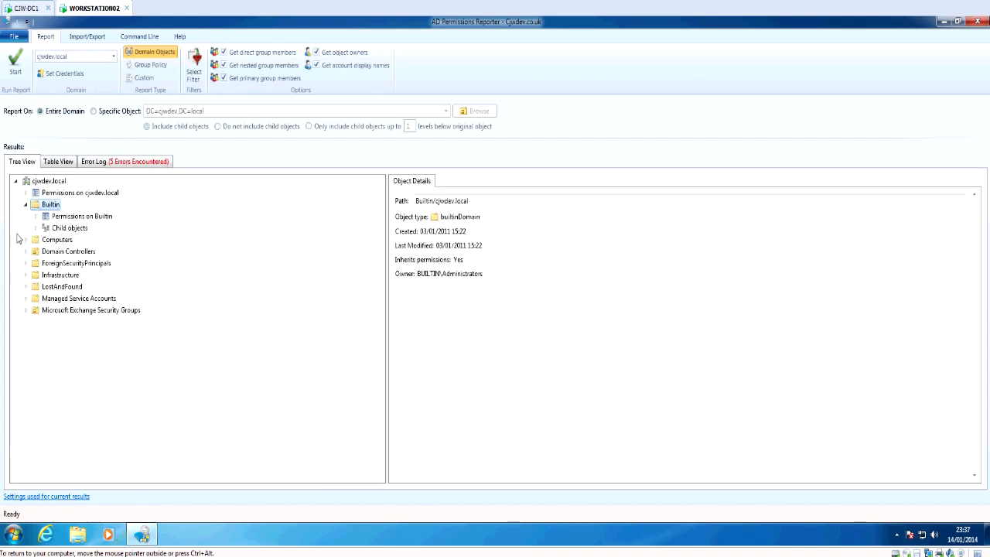
# - List the child objects of Builtin and view the object details of Account Operators and Administrators, including their owners
pyautogui.click(35, 229)
pyautogui.click(87, 242)
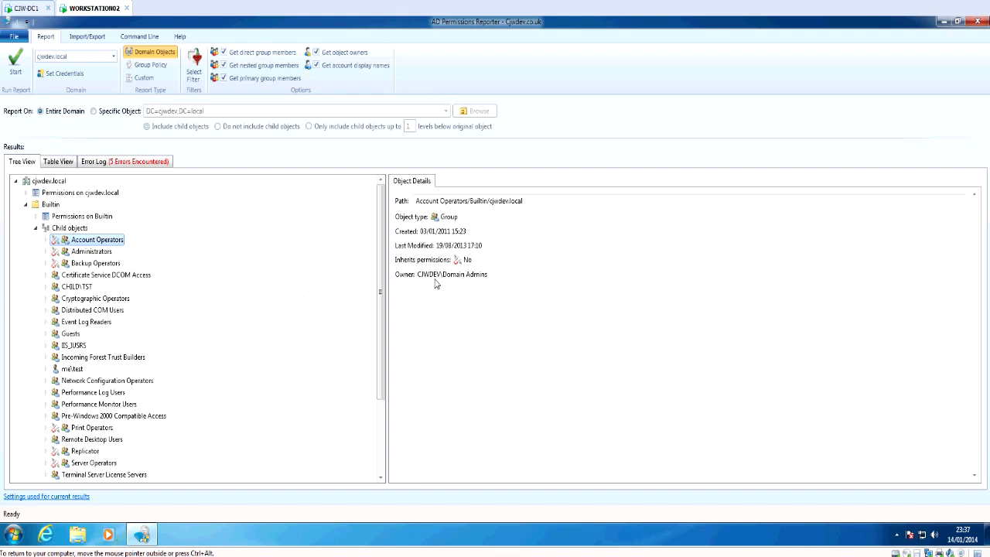
pyautogui.click(54, 253)
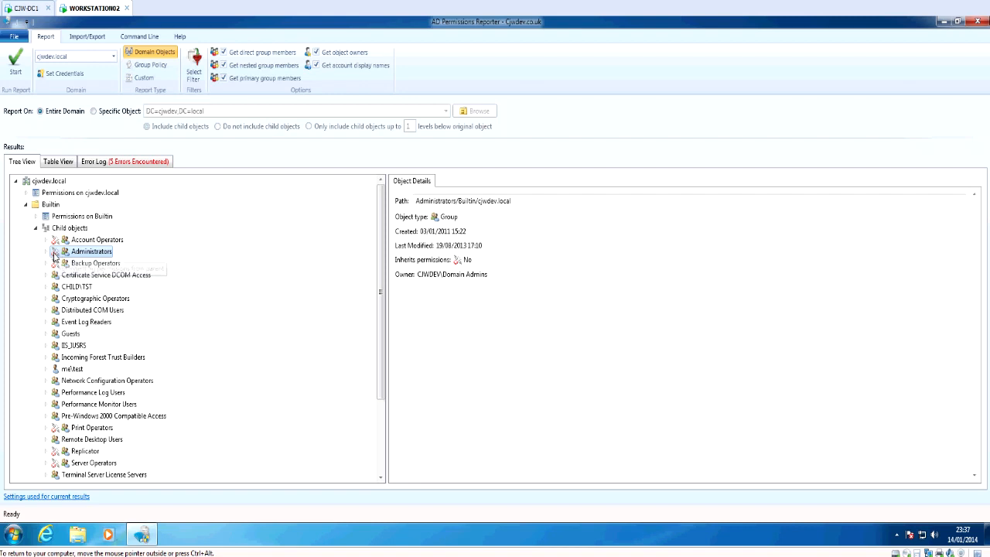
# - Expand the permissions on the Administrators group and view the details of the Cert Publishers entry
pyautogui.click(44, 252)
pyautogui.click(55, 264)
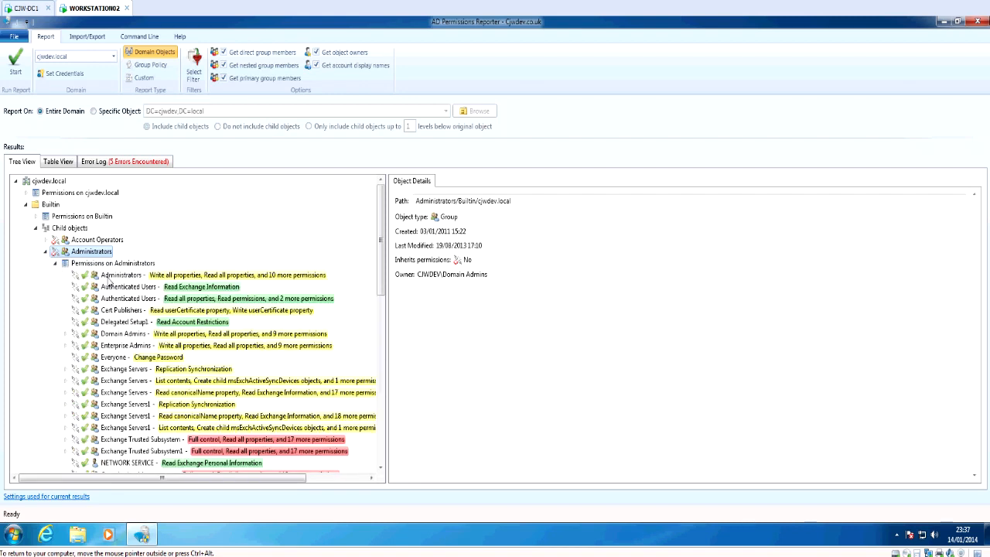
pyautogui.click(76, 311)
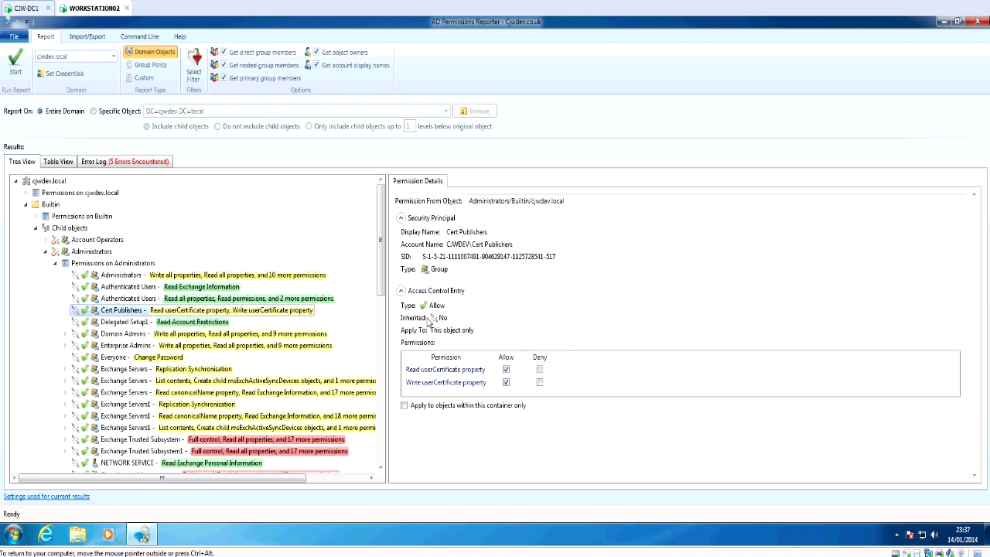
# - Collapse Administrators, inspect the permissions on Certificate Service DCOM Access, and collapse the Builtin container
pyautogui.click(46, 251)
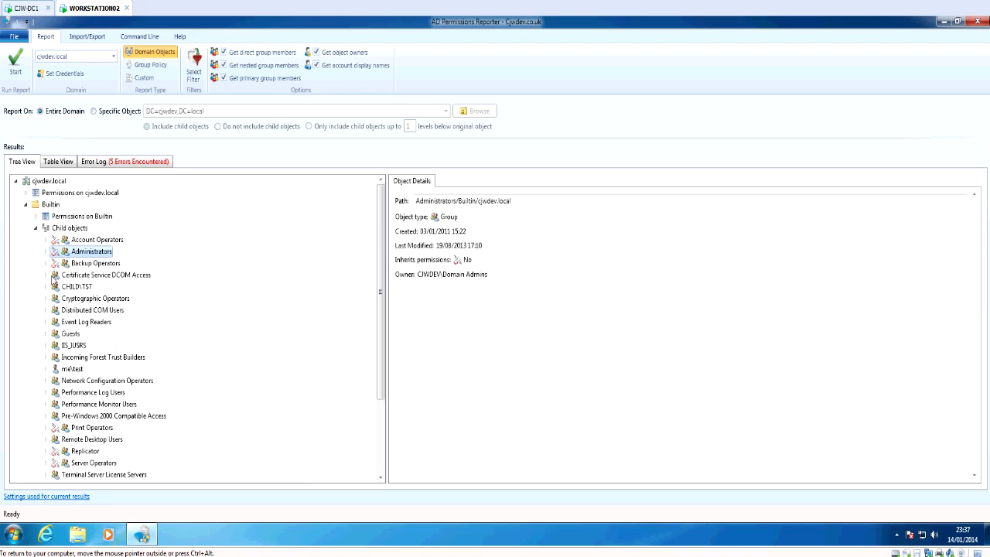
pyautogui.click(45, 275)
pyautogui.click(55, 288)
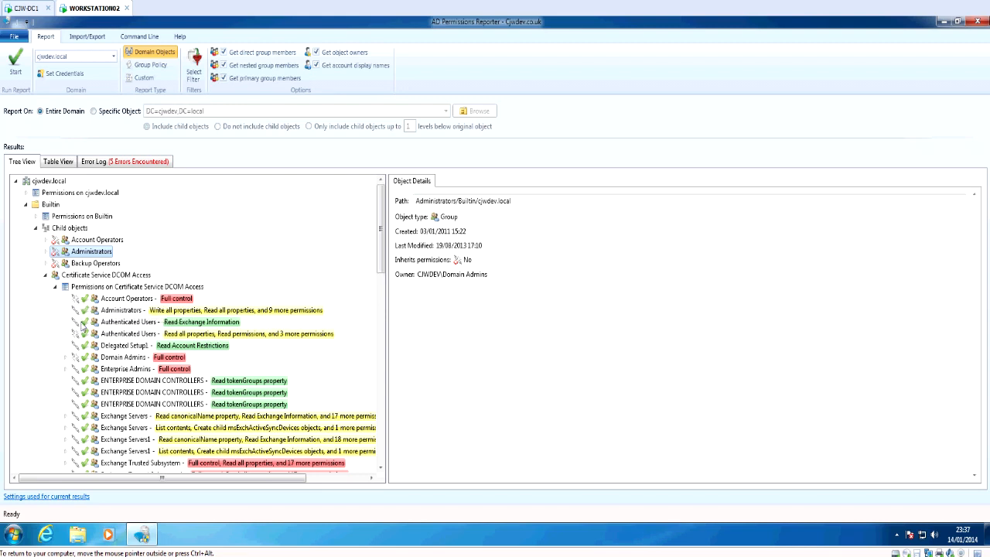
pyautogui.click(26, 204)
pyautogui.click(26, 228)
pyautogui.click(26, 228)
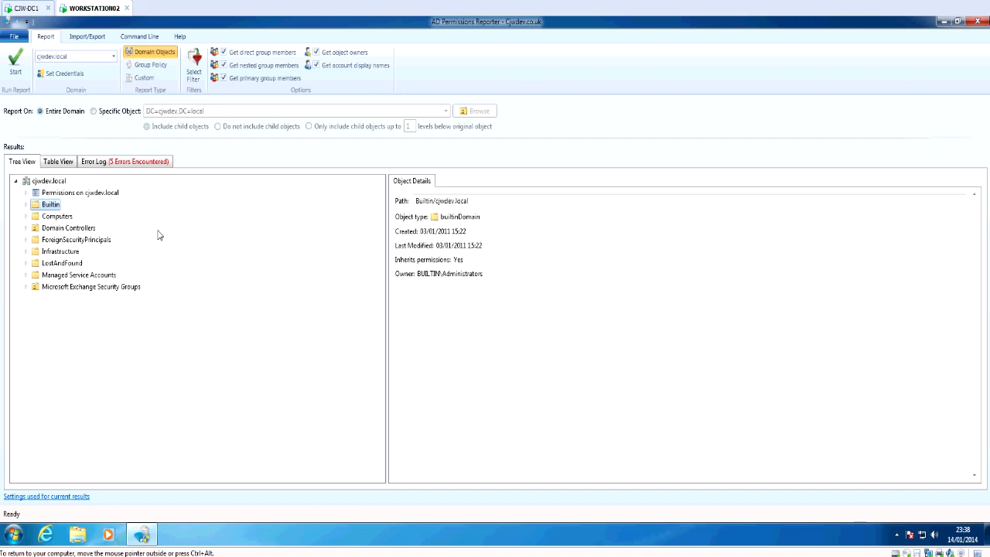
# - Export the results with the default options to an Excel file named example on the Desktop and open it
pyautogui.click(87, 37)
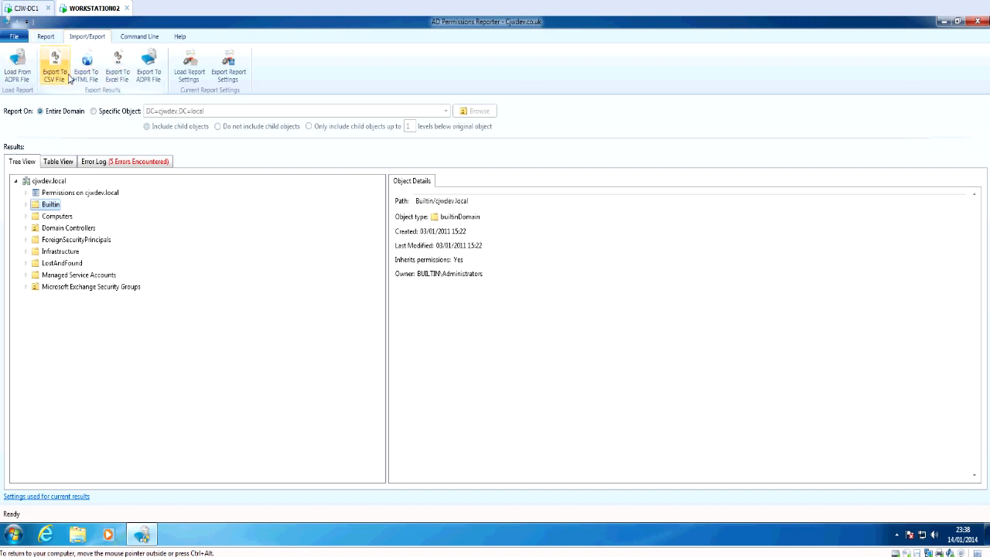
pyautogui.click(121, 77)
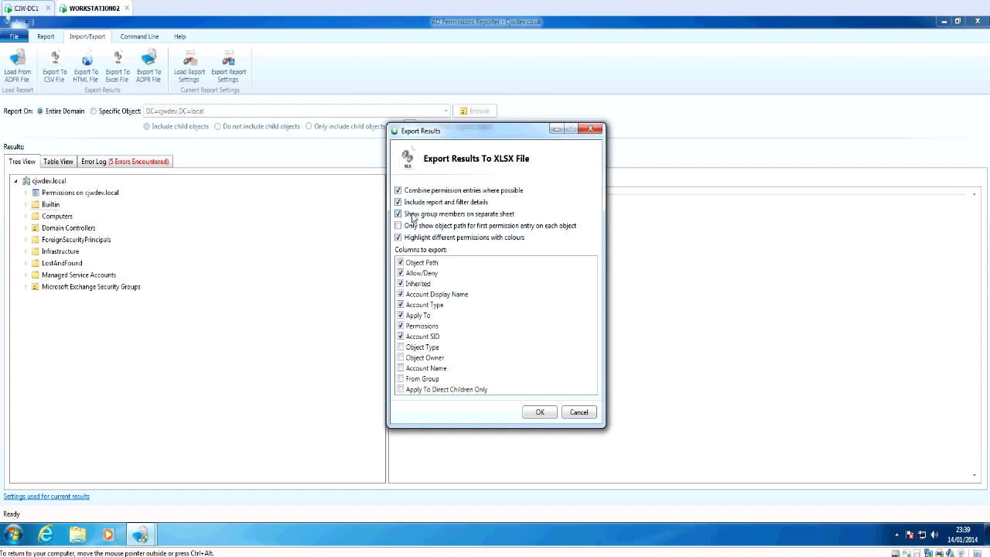
pyautogui.click(535, 416)
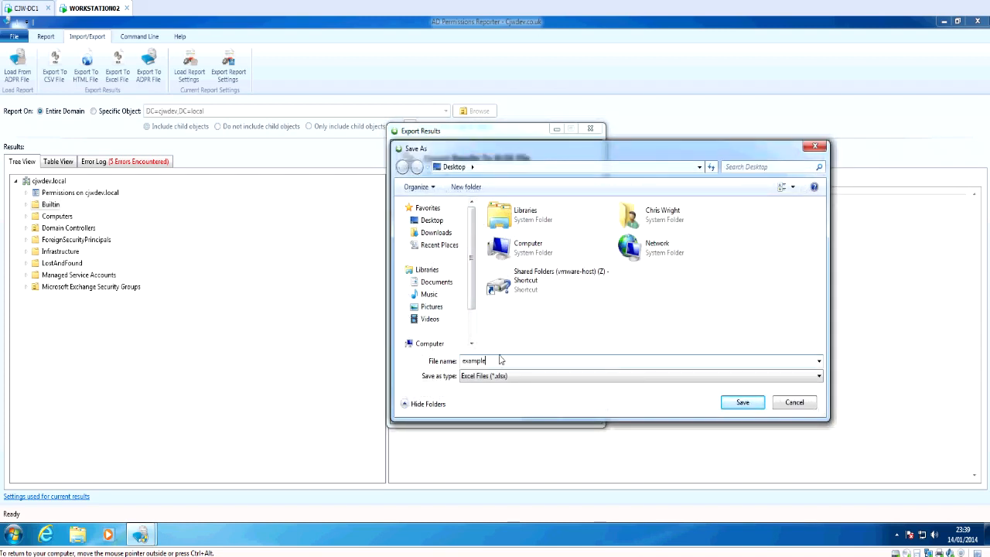
pyautogui.press('Return')
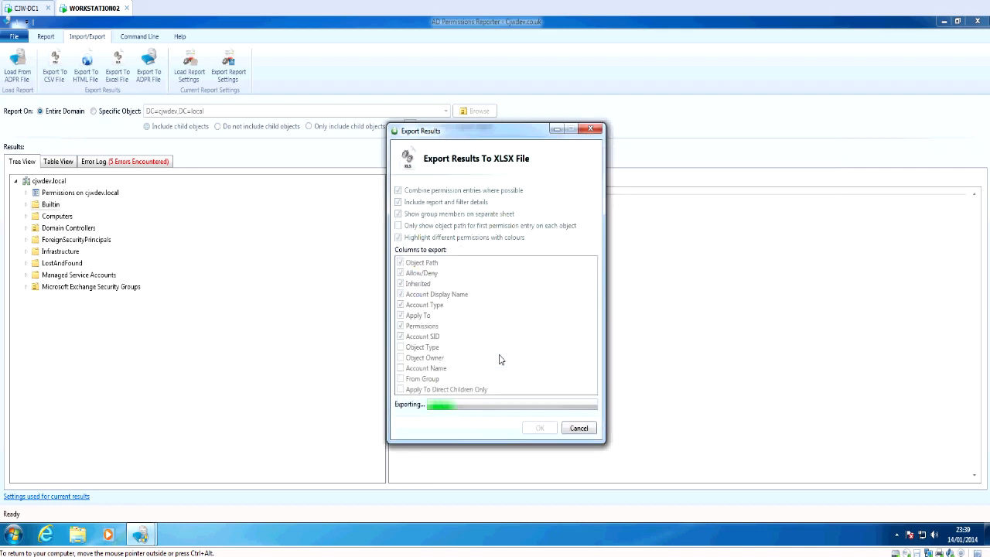
pyautogui.click(530, 315)
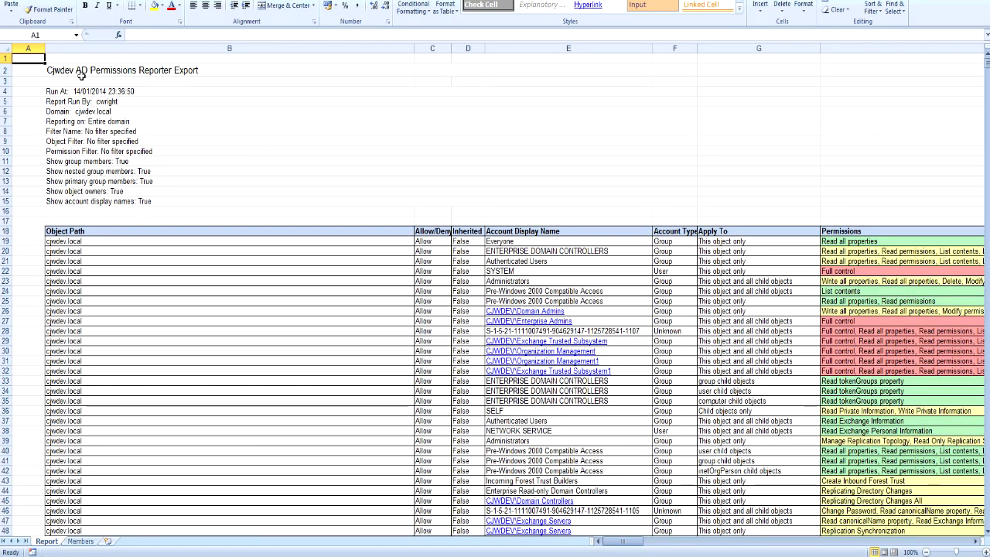
# - Examine the exported Report sheet's settings header, column headings and colour-coded permission entries
pyautogui.click(147, 231)
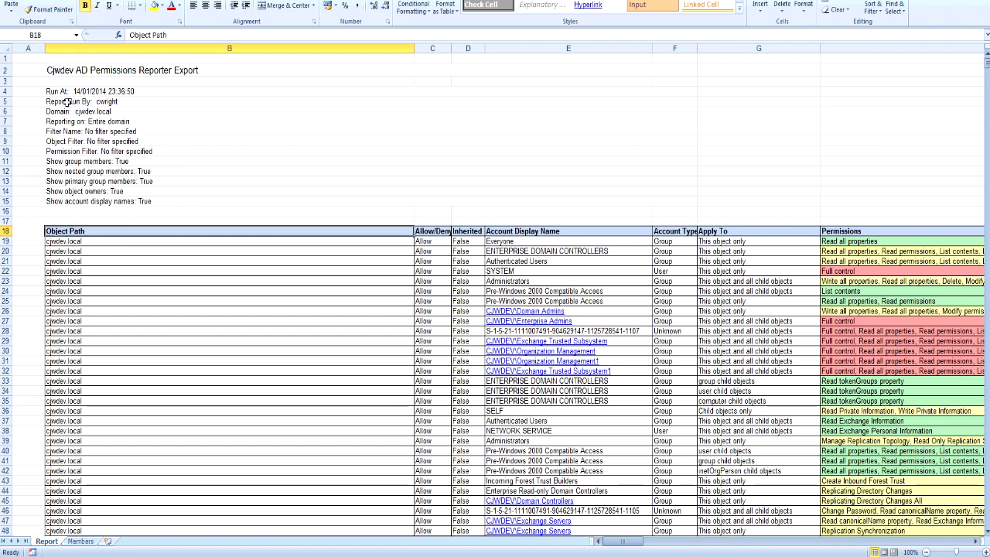
pyautogui.scroll(-6, 588, 193)
pyautogui.scroll(5, 438, 217)
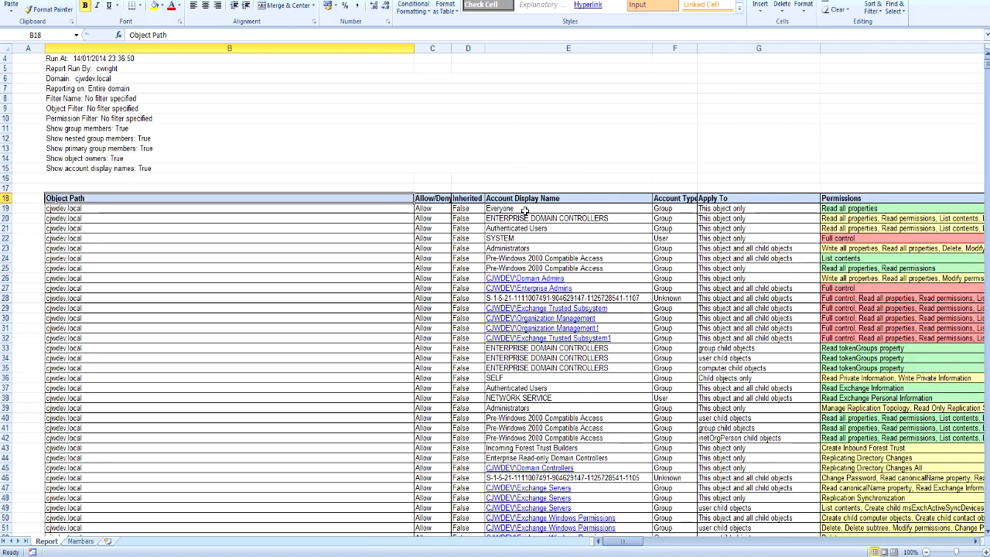
pyautogui.moveTo(634, 546); pyautogui.dragTo(661, 546)
pyautogui.click(810, 288)
pyautogui.scroll(-4, 811, 296)
pyautogui.scroll(-4, 810, 296)
pyautogui.scroll(6, 748, 217)
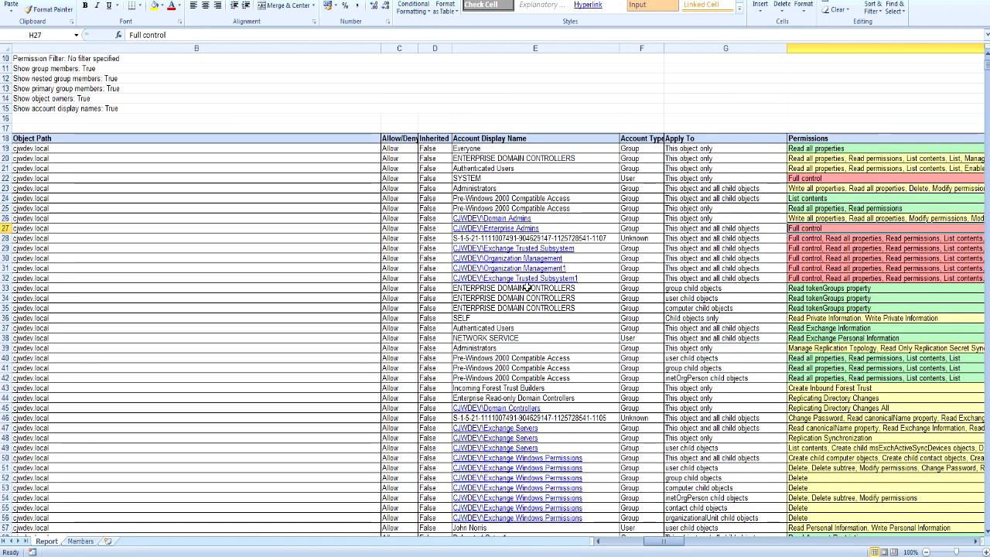
# - Follow the CJWDEV\Domain Admins link to the Members sheet and inspect the nested Exchange Servers member's source group
pyautogui.hotkey('ctrl', 'pagedown')
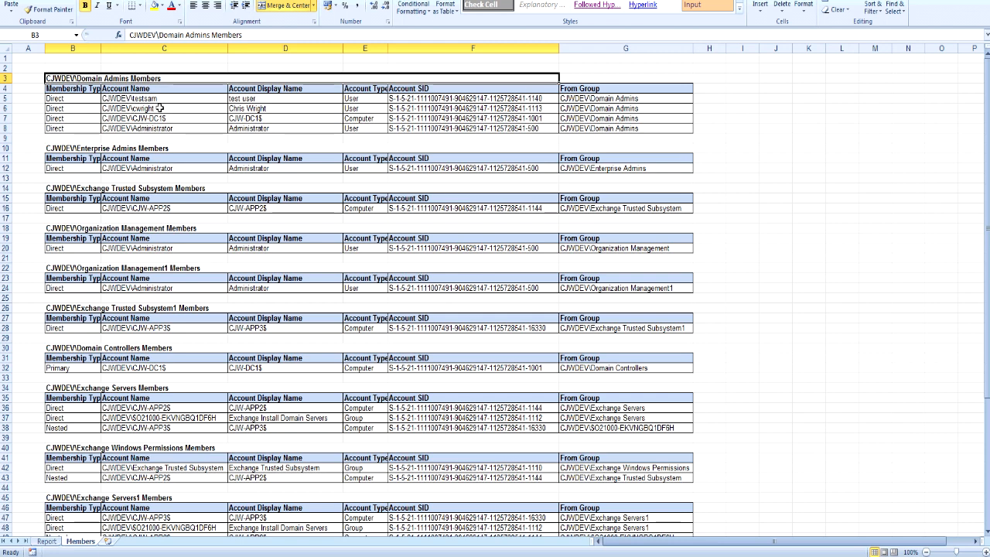
pyautogui.scroll(-1, 95, 219)
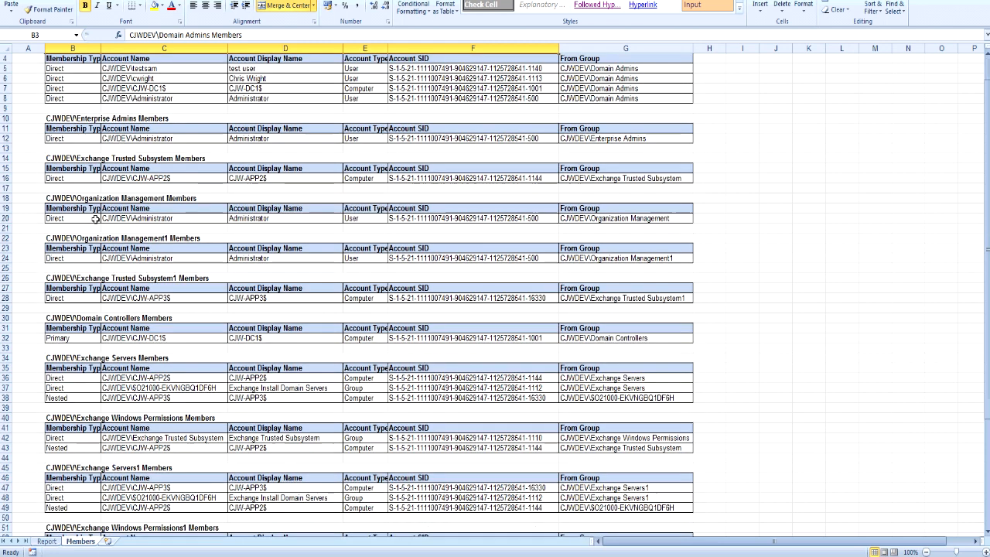
pyautogui.click(93, 398)
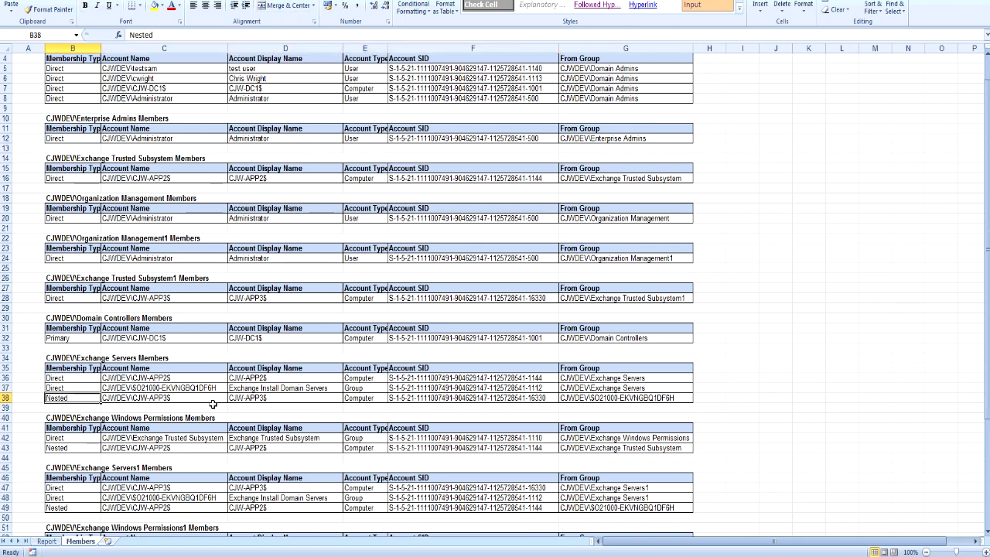
pyautogui.click(587, 399)
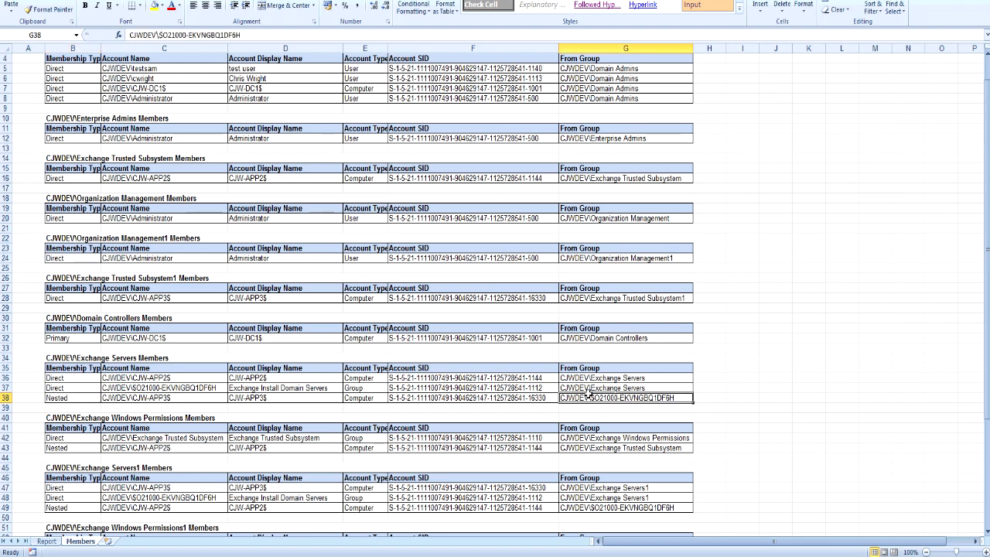
# - Go back to the Report sheet, follow a CJWDEV\Exchange Windows Permissions link to its member list, and return to the report
pyautogui.click(48, 541)
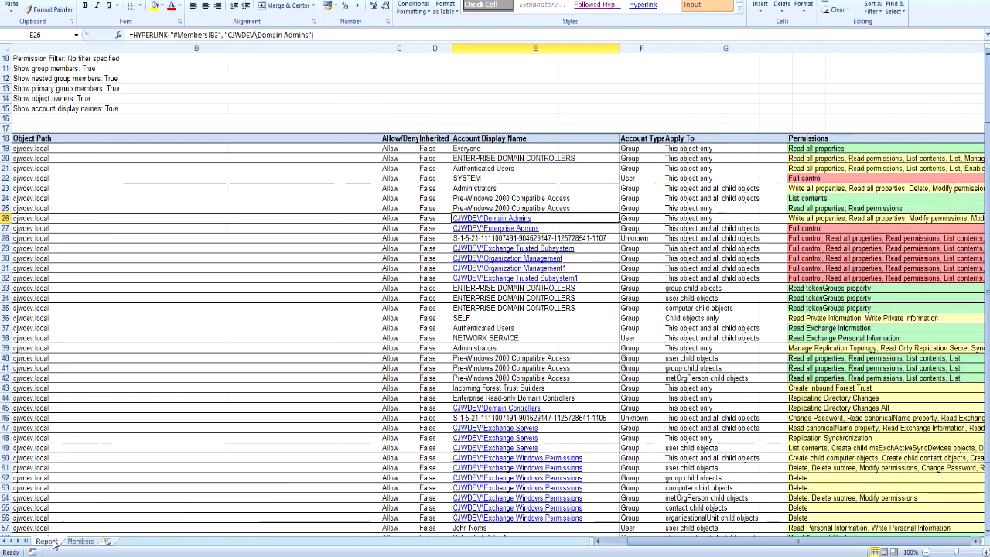
pyautogui.scroll(-8, 512, 331)
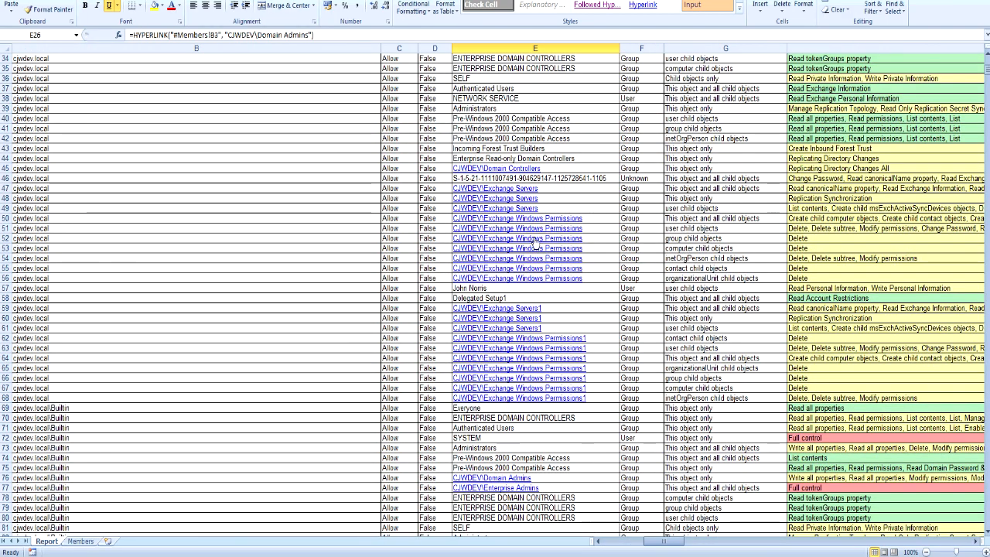
pyautogui.click(532, 239)
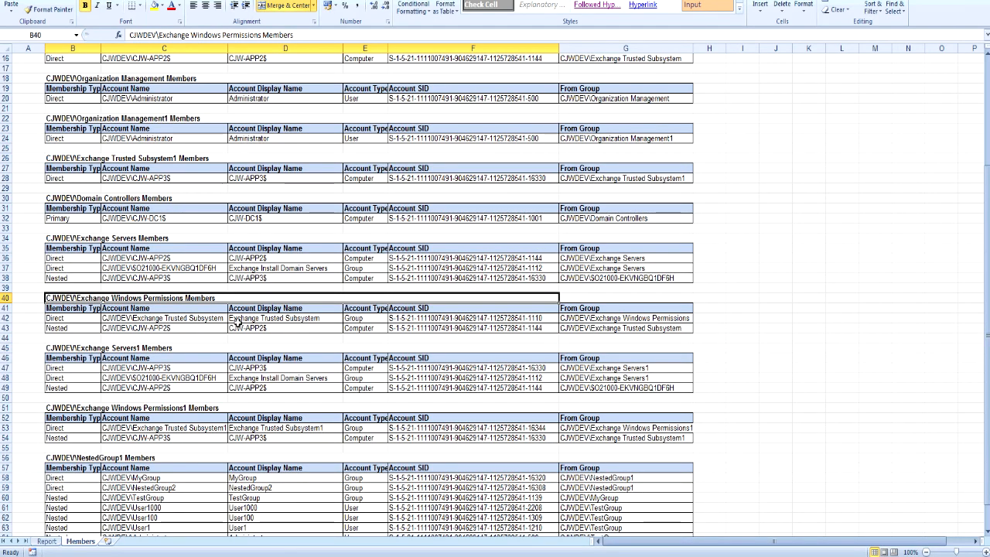
pyautogui.click(46, 541)
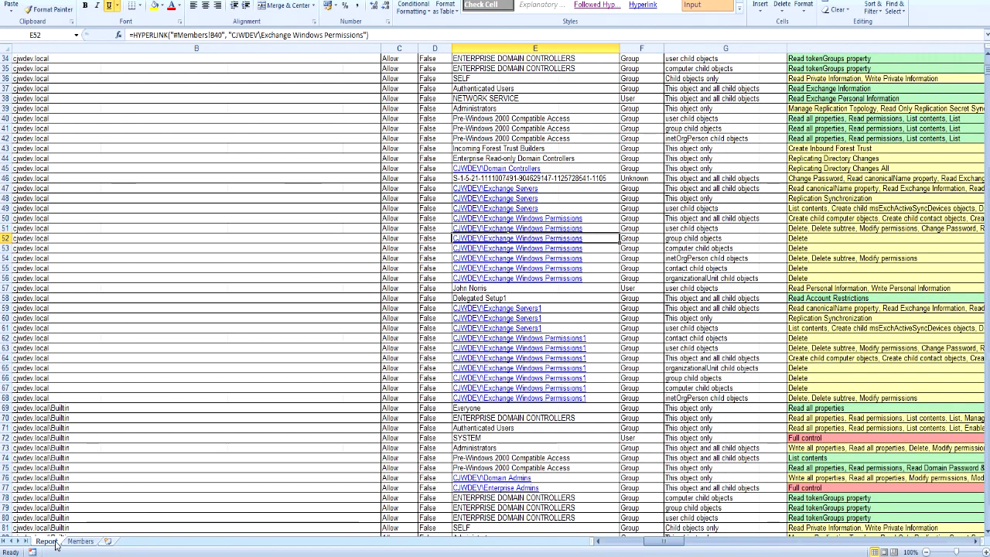
pyautogui.scroll(3, 499, 228)
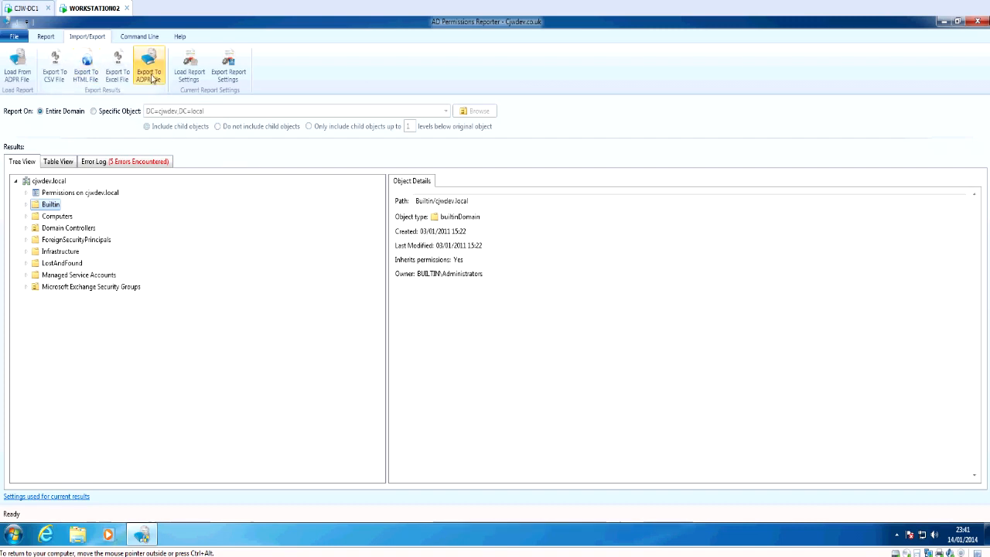
# - Switch back to AD Permissions Reporter and export the report to an ADPR file on the Desktop
pyautogui.click(150, 70)
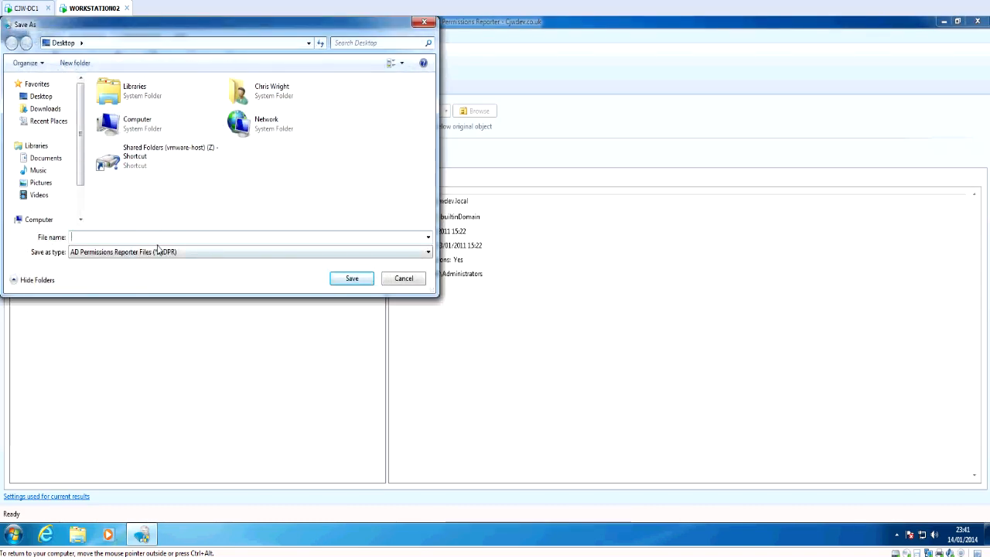
pyautogui.press('Return')
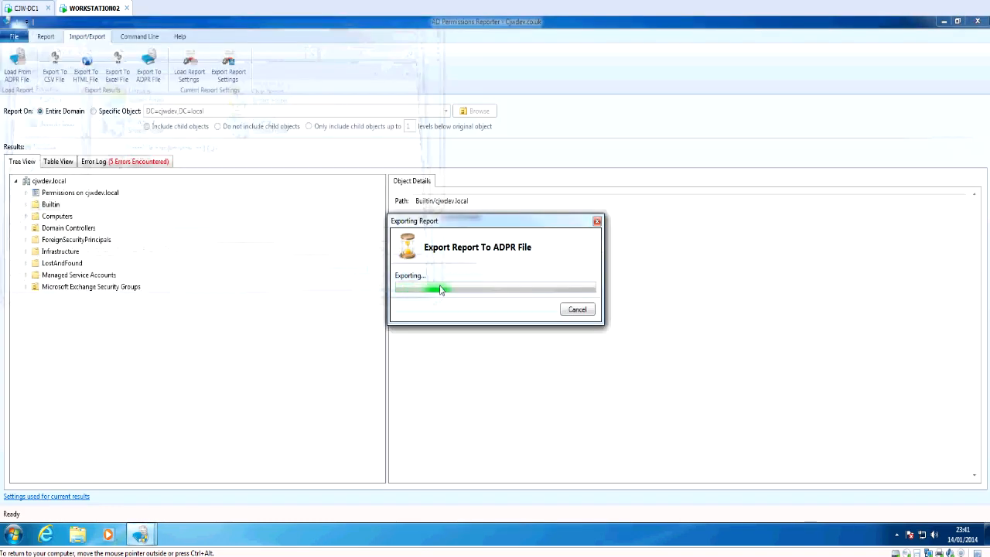
pyautogui.click(545, 313)
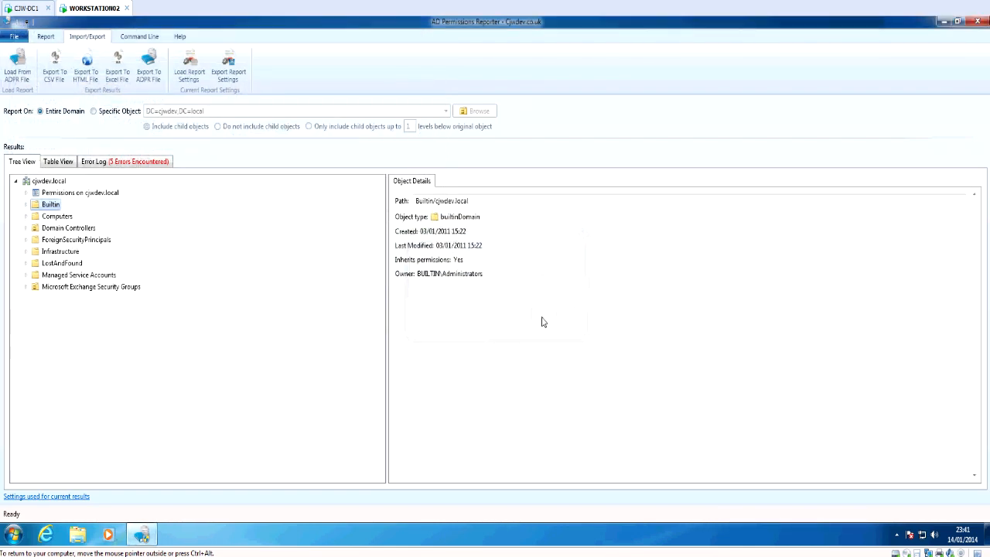
# - Close AD Permissions Reporter and reopen the saved report from the adpr.ADPR file on the Desktop
pyautogui.click(13, 35)
pyautogui.doubleClick(7, 23)
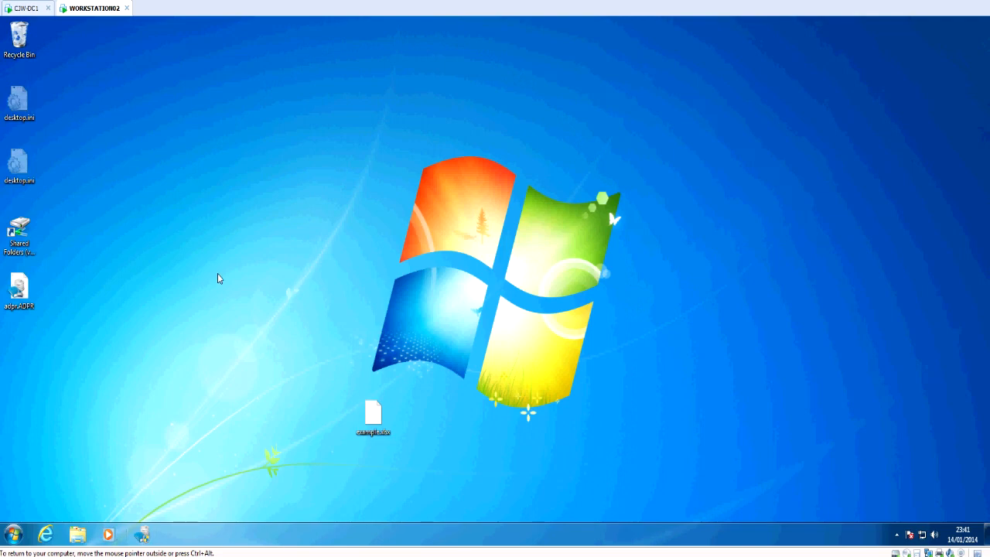
pyautogui.click(16, 290)
pyautogui.doubleClick(15, 290)
pyautogui.click(530, 298)
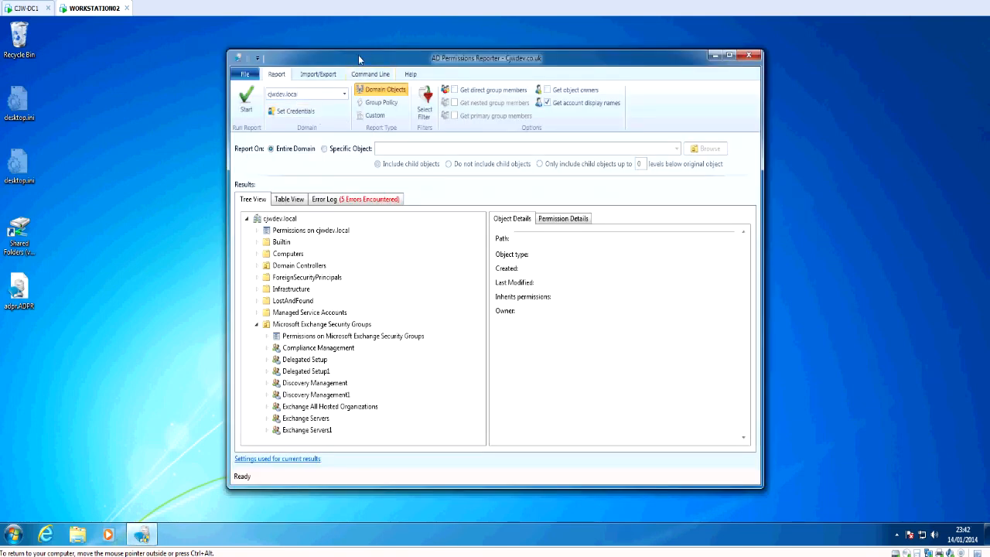
# - Review the loaded report's error log and return to the tree view of the results
pyautogui.click(352, 200)
pyautogui.click(259, 199)
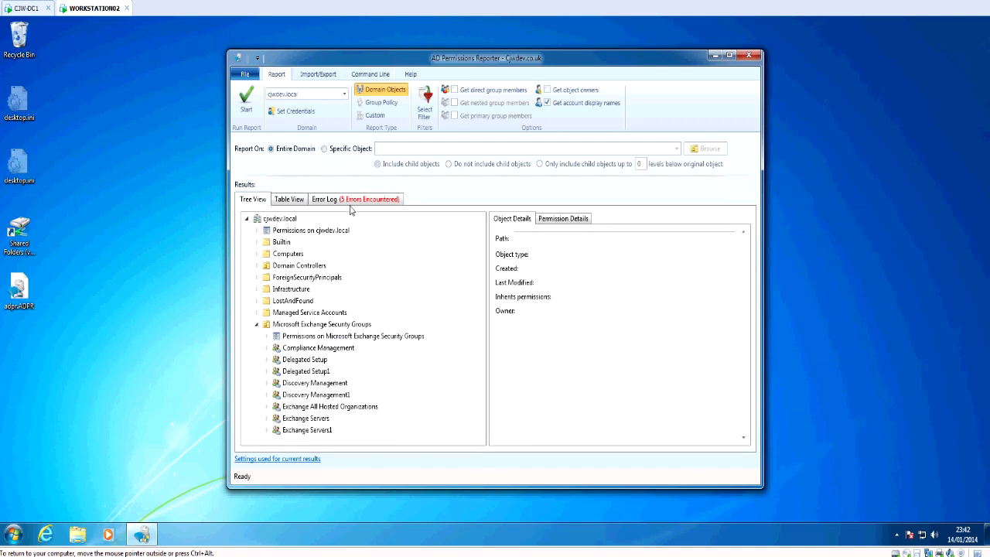
pyautogui.click(353, 199)
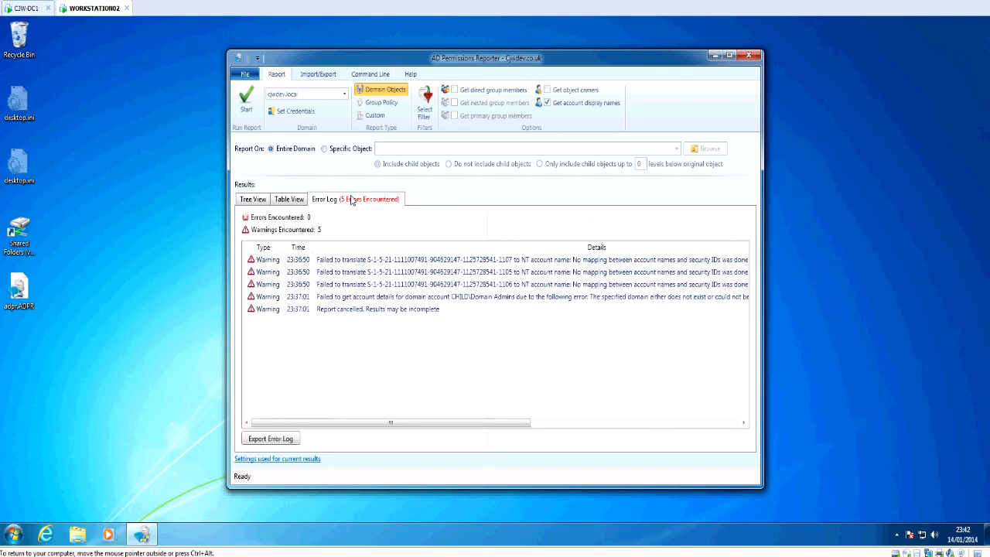
pyautogui.click(255, 199)
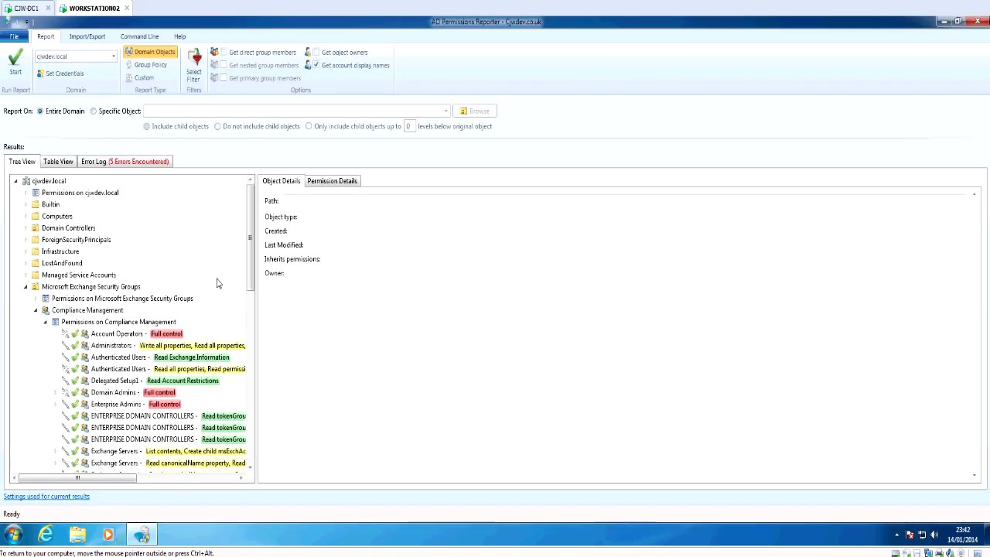
# - Inspect the Domain Admins members under the Compliance Management permissions and view the Authenticated Users entry's Read Exchange Information details
pyautogui.scroll(-4, 140, 287)
pyautogui.click(57, 250)
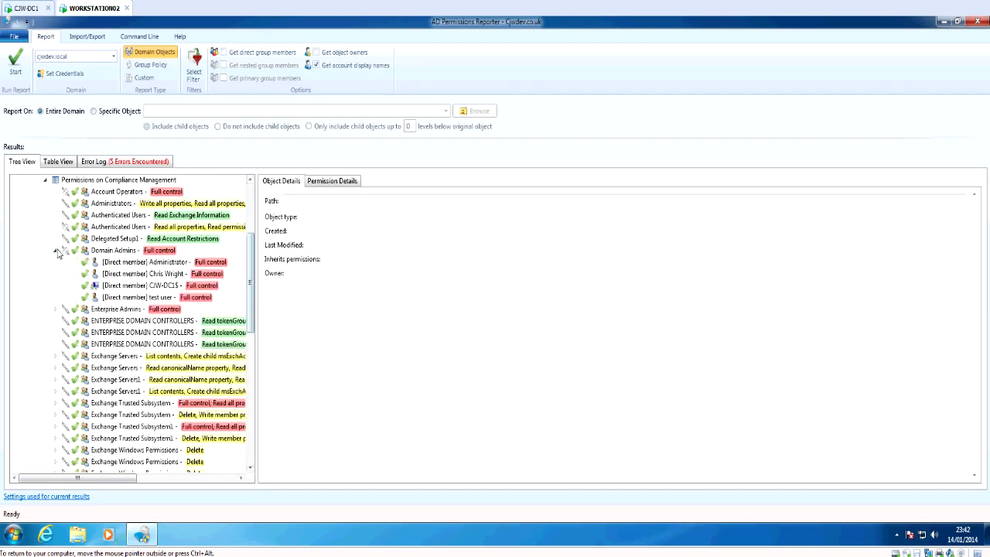
pyautogui.click(57, 251)
pyautogui.scroll(2, 101, 290)
pyautogui.scroll(1, 101, 294)
pyautogui.click(102, 300)
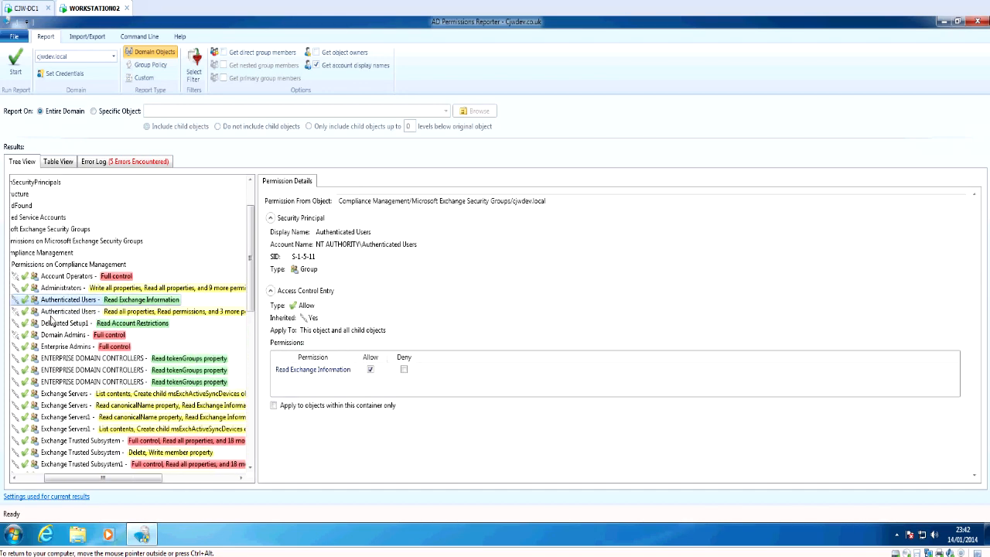
# - Generate the table view of the loaded report's permissions
pyautogui.click(66, 162)
pyautogui.click(49, 181)
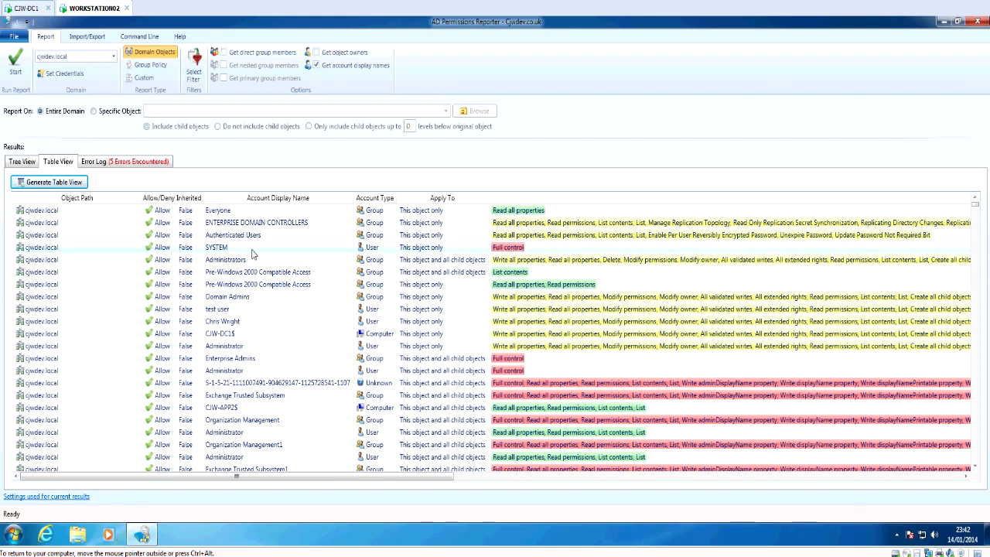
# - Open a new command line config file, review its report and export settings, and close it without saving
pyautogui.click(134, 39)
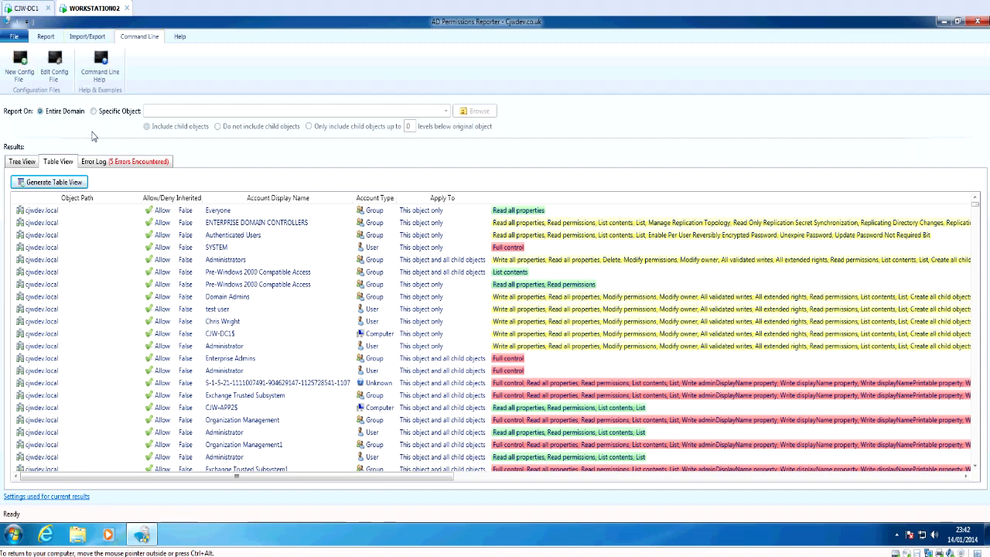
pyautogui.click(22, 71)
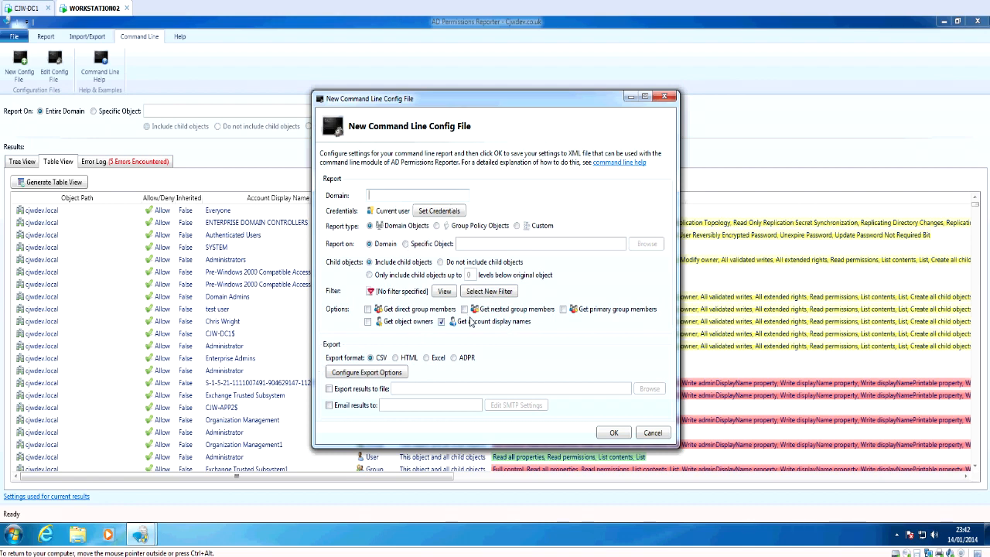
pyautogui.click(651, 433)
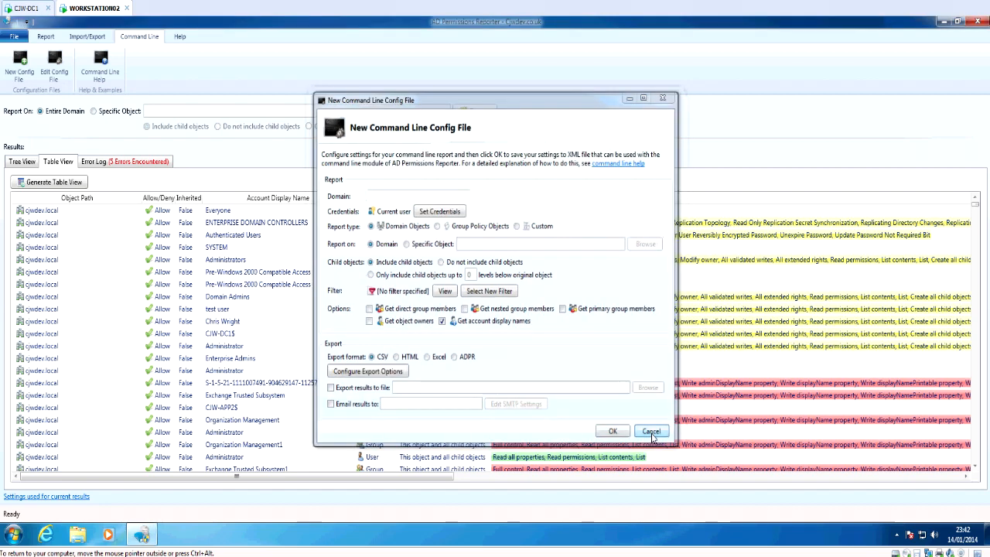